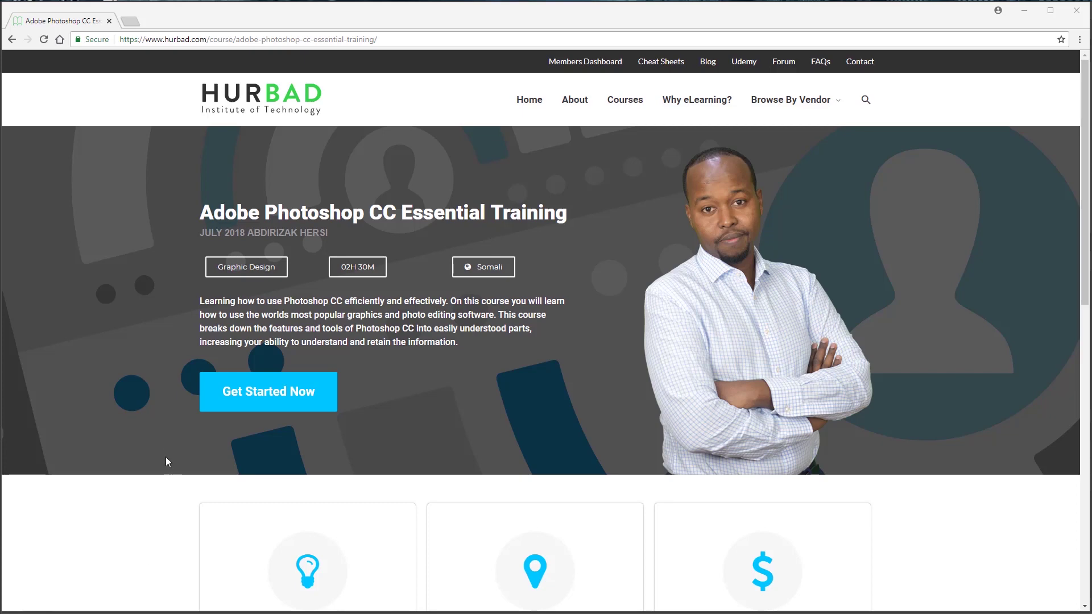
Hide Chrome and bring up Somali Qalanjo.psd with the Move tool active.
{"action": "left_click", "coordinate": [1023, 11]}
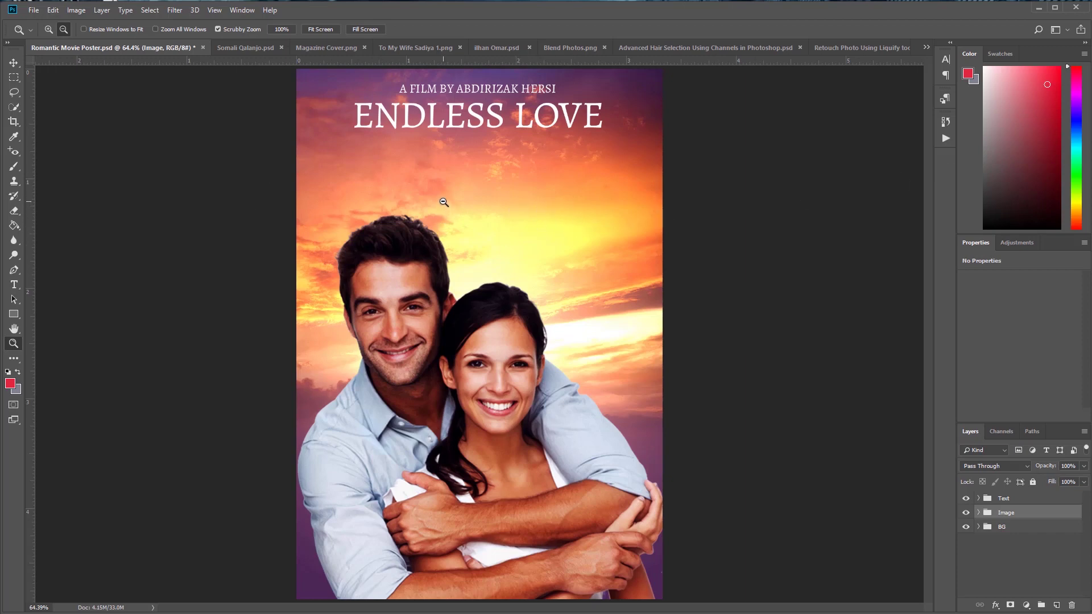
{"action": "left_click", "coordinate": [242, 48]}
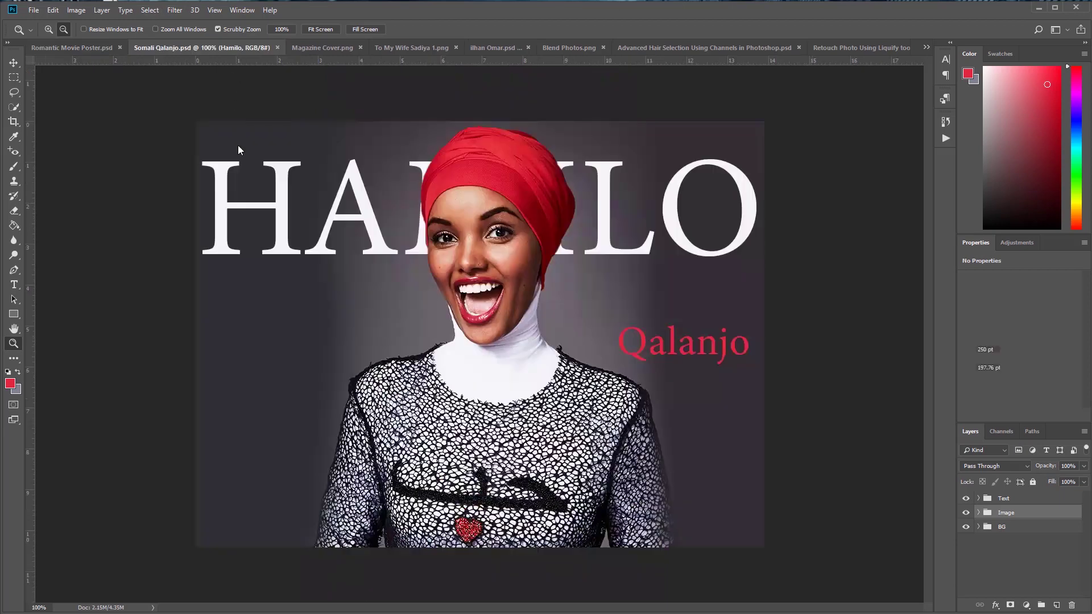
{"action": "left_click", "coordinate": [14, 63]}
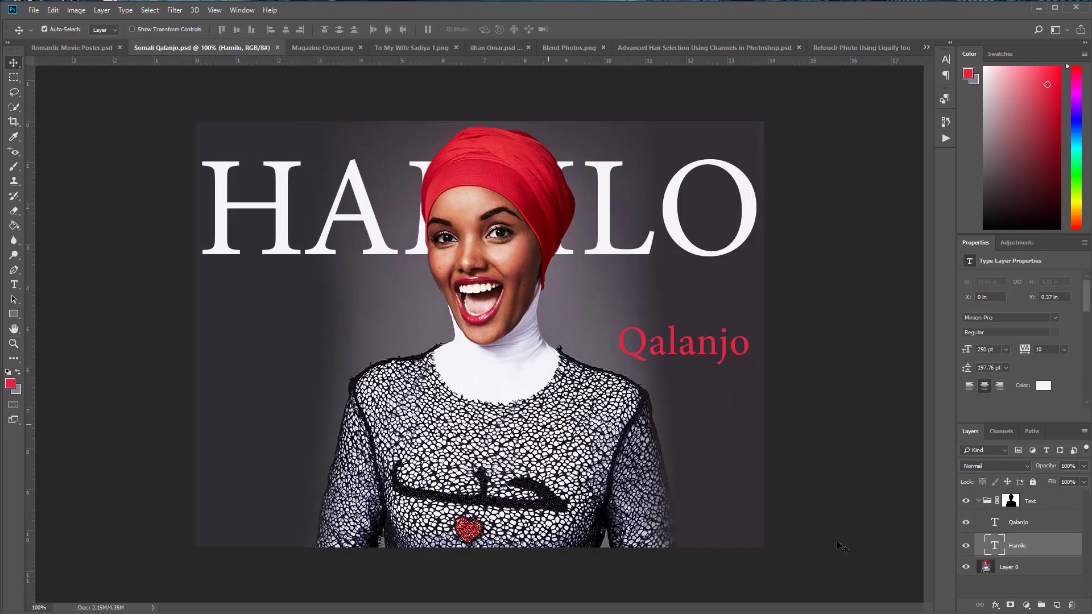
Select the Qalanjo and Hamilo text layers, nudge the HAMILO title sideways, then view Magazine Cover.png.
{"action": "left_click", "coordinate": [1018, 523]}
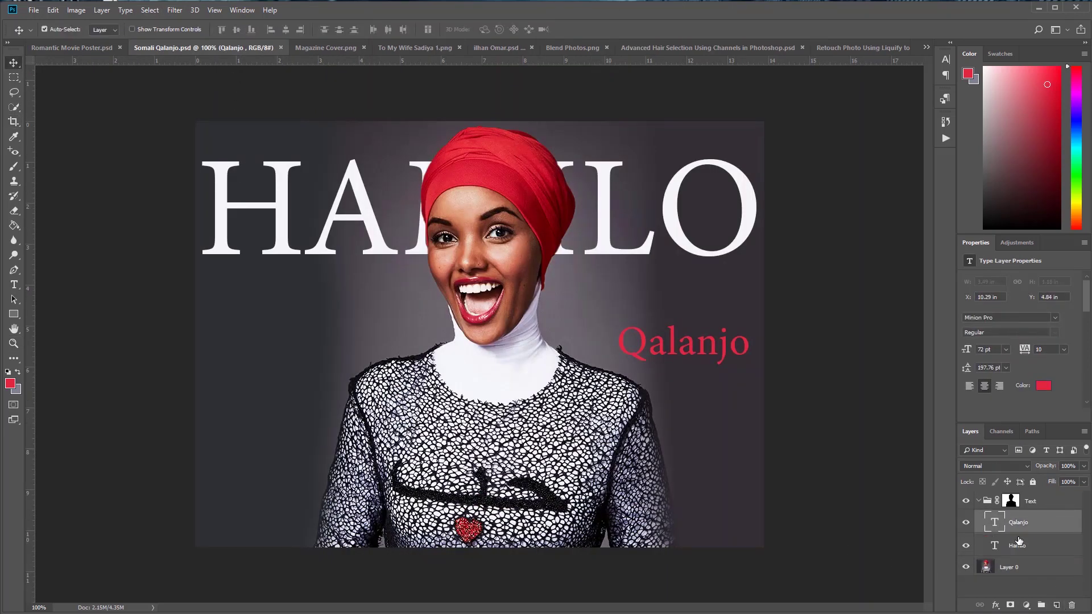
{"action": "left_click", "coordinate": [1017, 544]}
{"action": "mouse_move", "coordinate": [661, 234]}
{"action": "left_mouse_down"}
{"action": "mouse_move", "coordinate": [567, 235]}
{"action": "mouse_move", "coordinate": [676, 233]}
{"action": "left_mouse_up"}
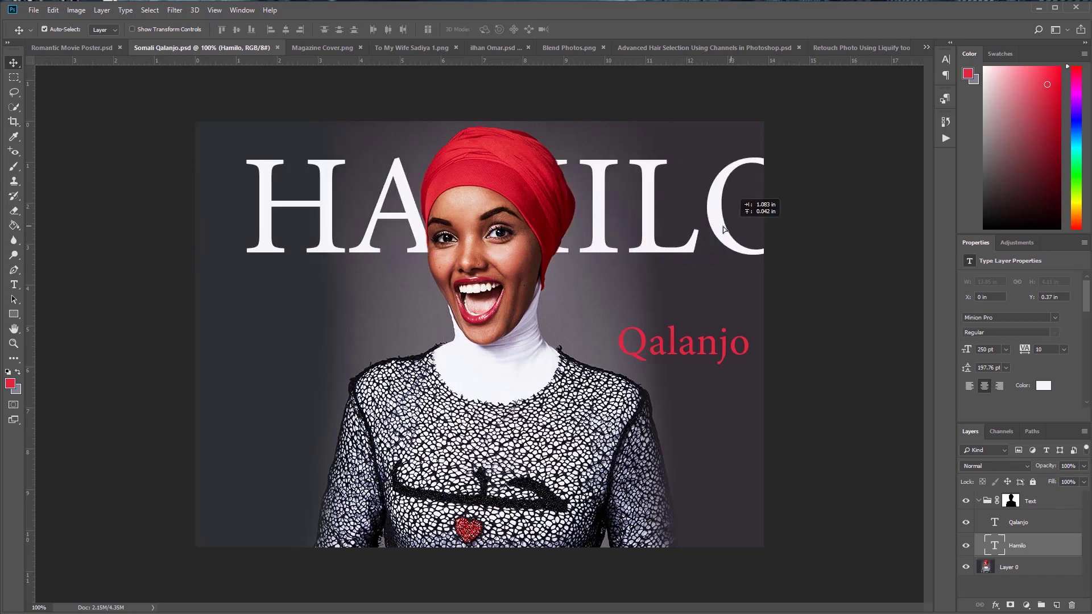
{"action": "left_click", "coordinate": [317, 49]}
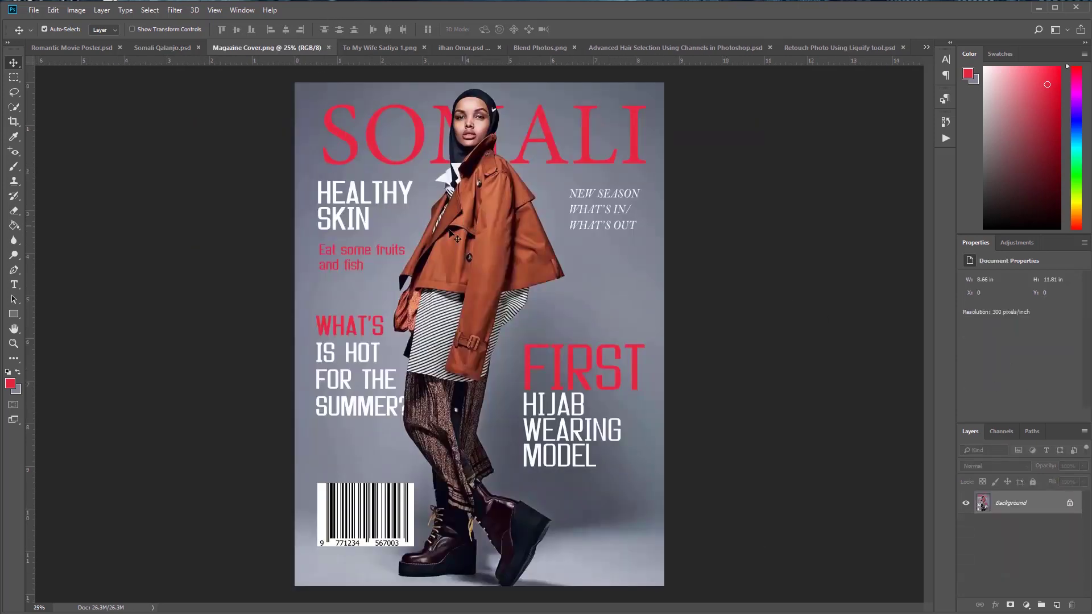
Page through the To My Wife card and headscarf portrait, comparing skin retouching, to reach Blend Photos.png.
{"action": "left_click", "coordinate": [363, 49]}
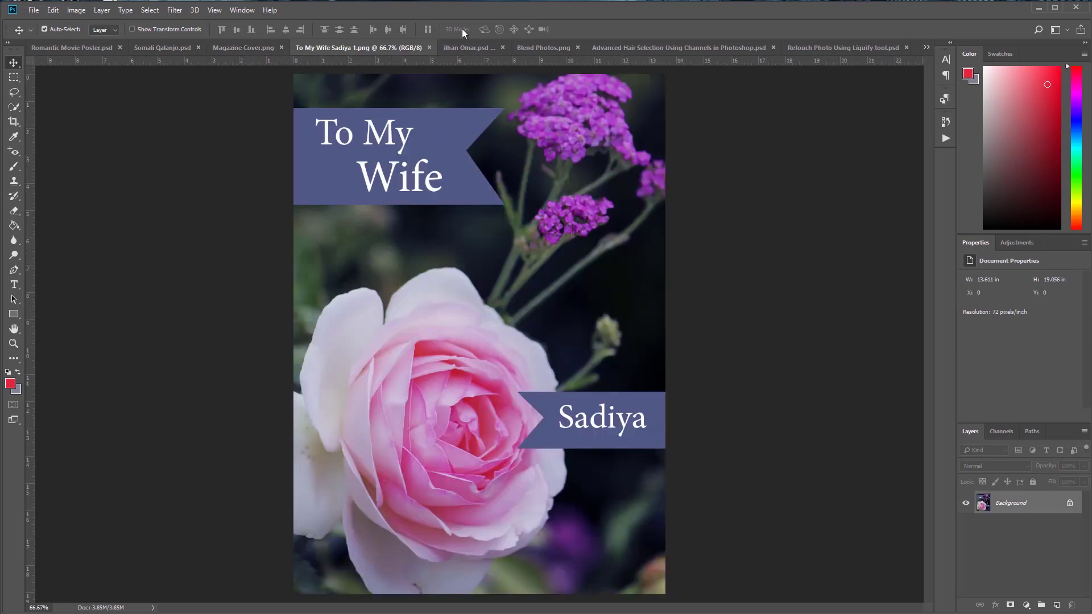
{"action": "left_click", "coordinate": [470, 47]}
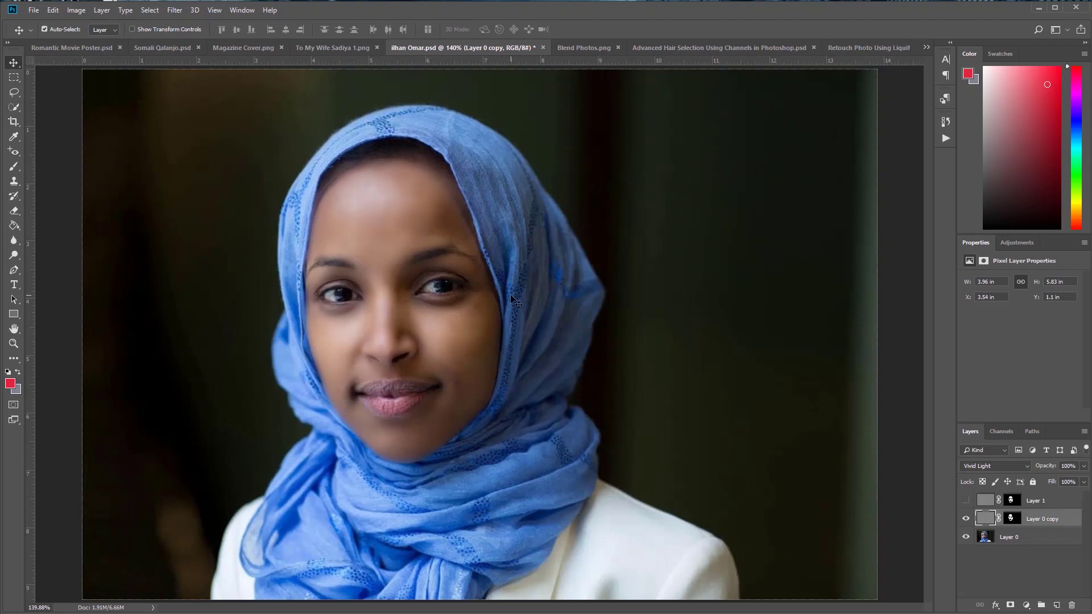
{"action": "left_click", "coordinate": [965, 518]}
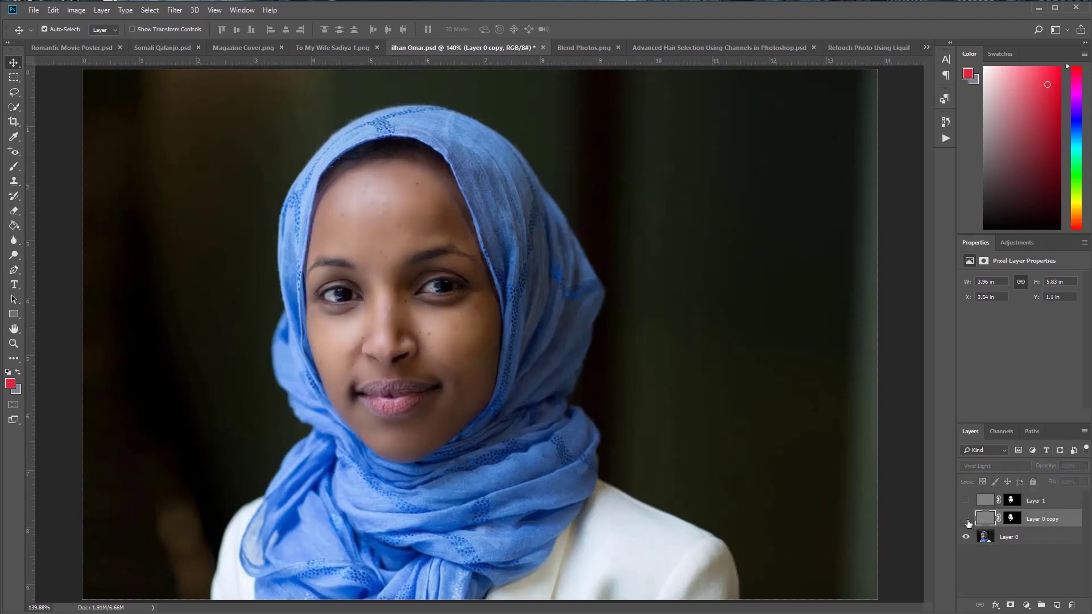
{"action": "left_click", "coordinate": [965, 518]}
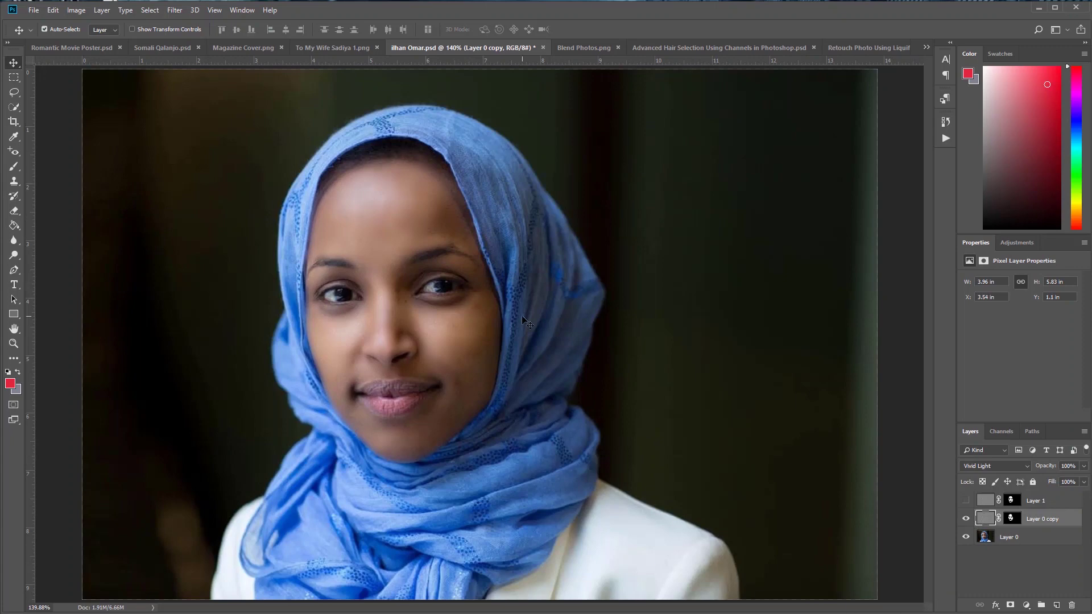
{"action": "left_click", "coordinate": [579, 48]}
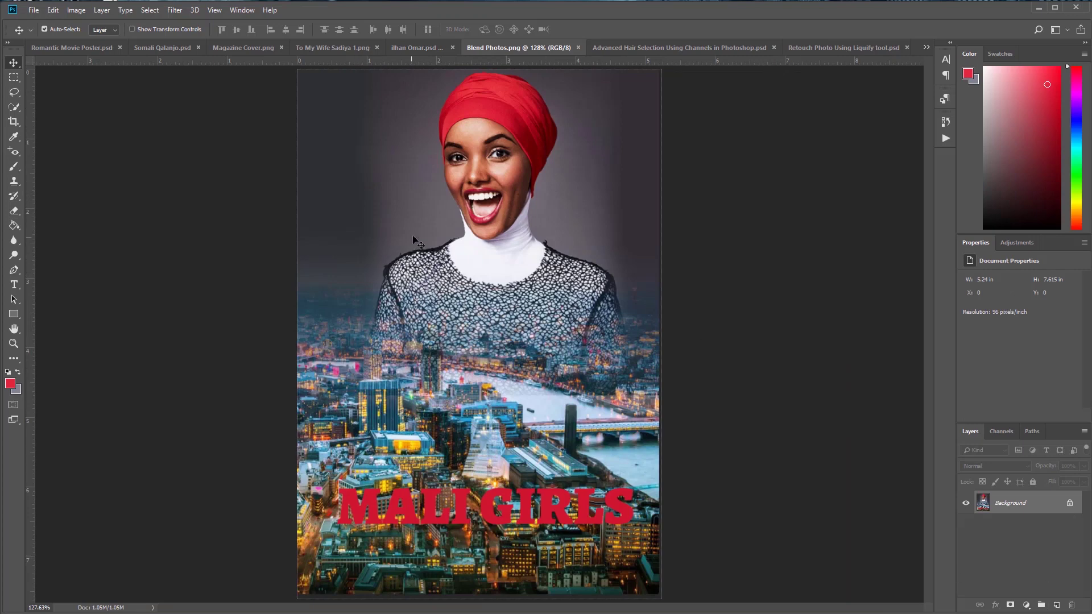
Show the hair-selection cutout against grey and transparent backgrounds, then open the Liquify retouch document.
{"action": "left_click", "coordinate": [614, 47]}
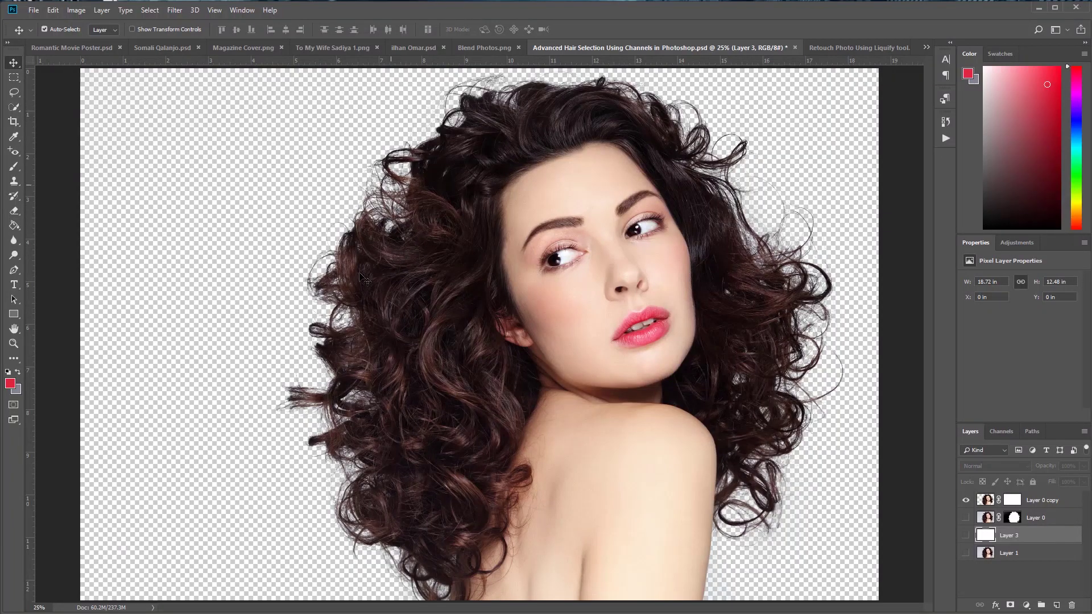
{"action": "left_click", "coordinate": [966, 553]}
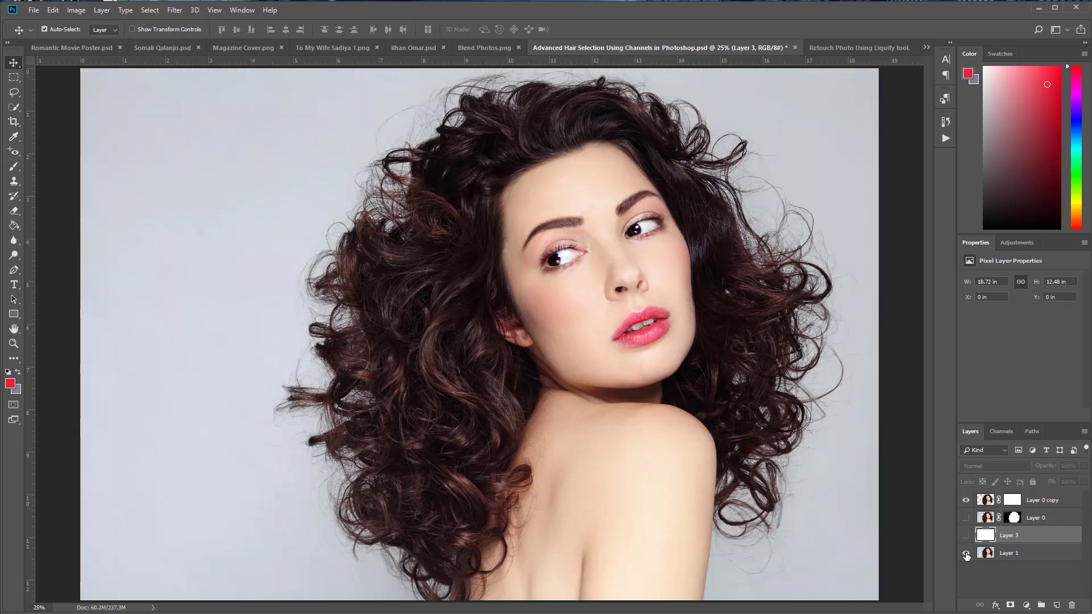
{"action": "left_click", "coordinate": [966, 553]}
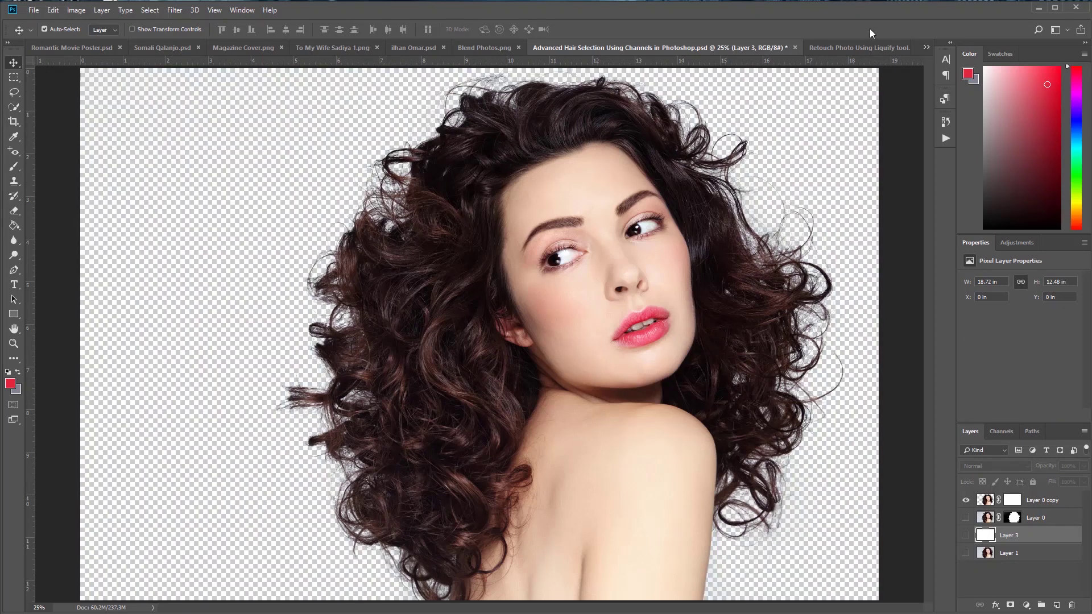
{"action": "left_click", "coordinate": [855, 46]}
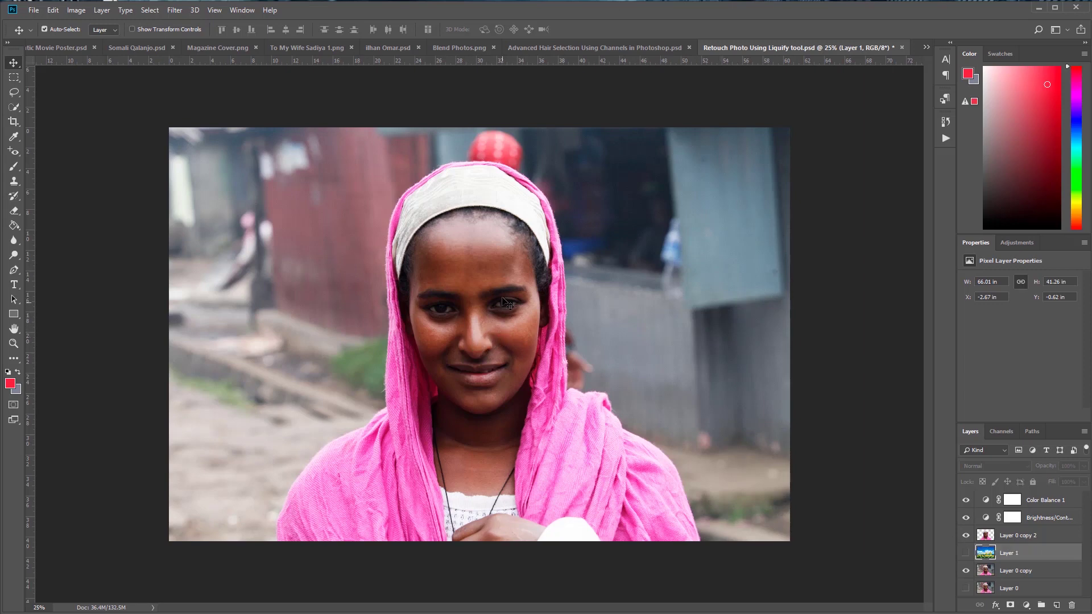
Compare the liquified face with the original, then open DbzMUawXUAAnvGQ.psd and hide its recoloured copy.
{"action": "left_click", "coordinate": [966, 535]}
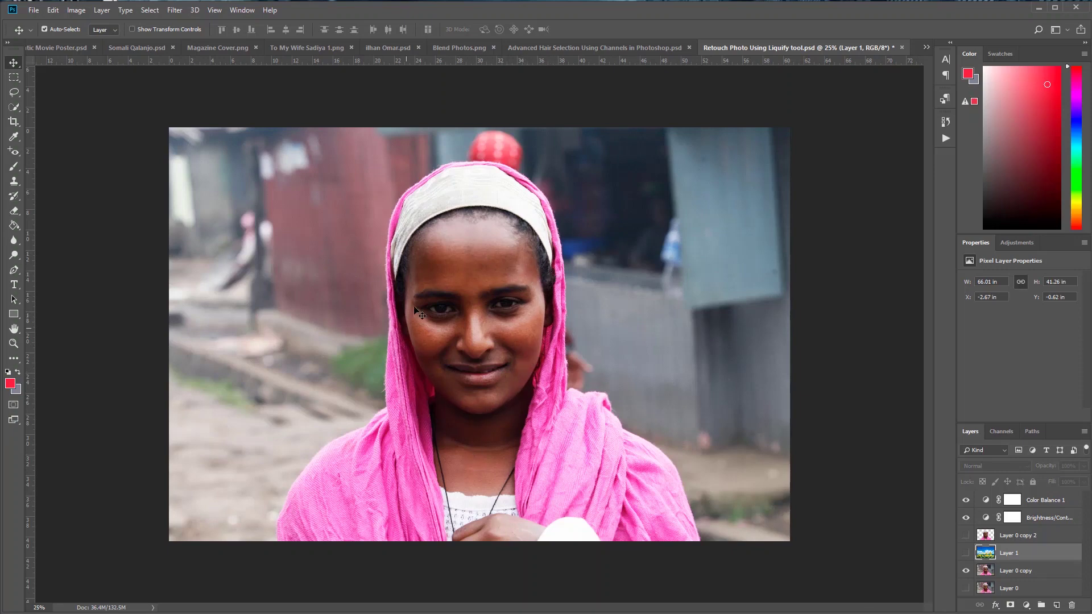
{"action": "left_click", "coordinate": [966, 535]}
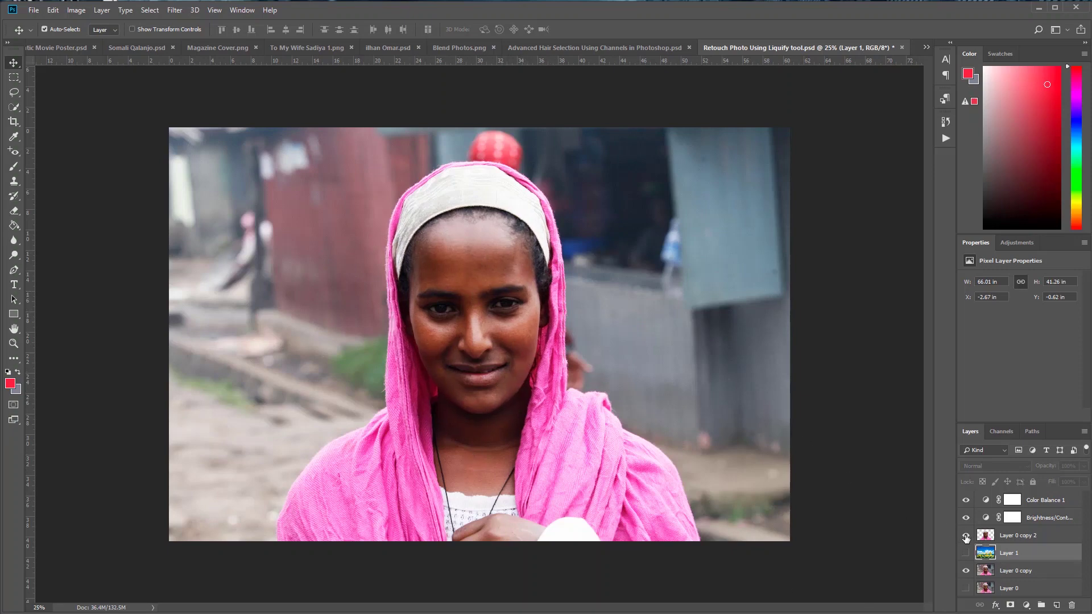
{"action": "left_click", "coordinate": [927, 48]}
{"action": "left_click", "coordinate": [748, 152]}
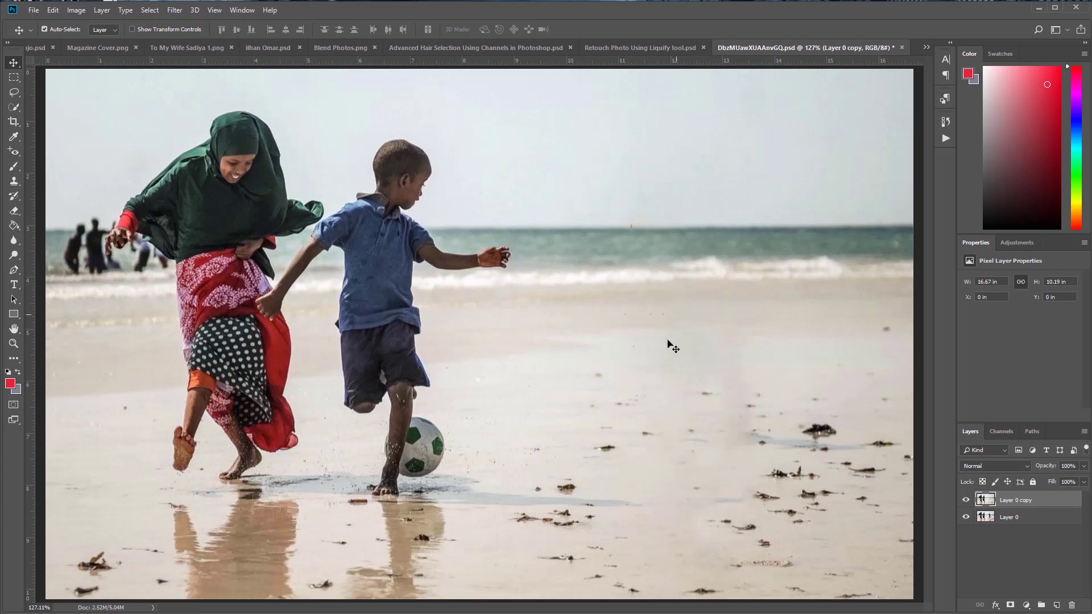
{"action": "left_click", "coordinate": [966, 500]}
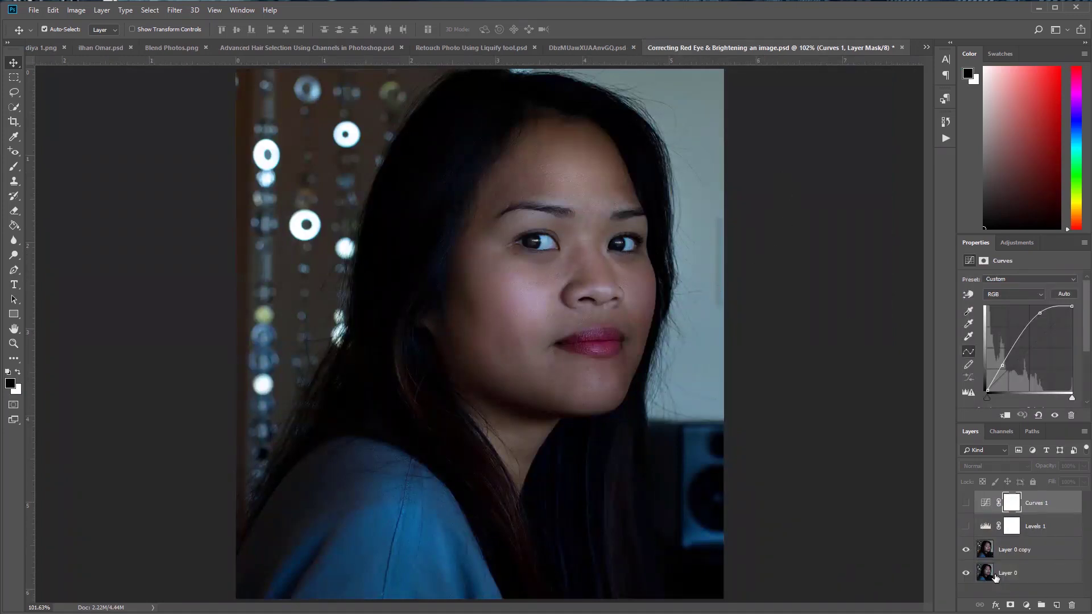
Compare the red-eye correction off and on, then switch on the Levels 1 and Curves 1 adjustments.
{"action": "left_click", "coordinate": [965, 550]}
{"action": "left_click", "coordinate": [966, 550]}
{"action": "left_click", "coordinate": [965, 526]}
{"action": "left_click", "coordinate": [966, 504]}
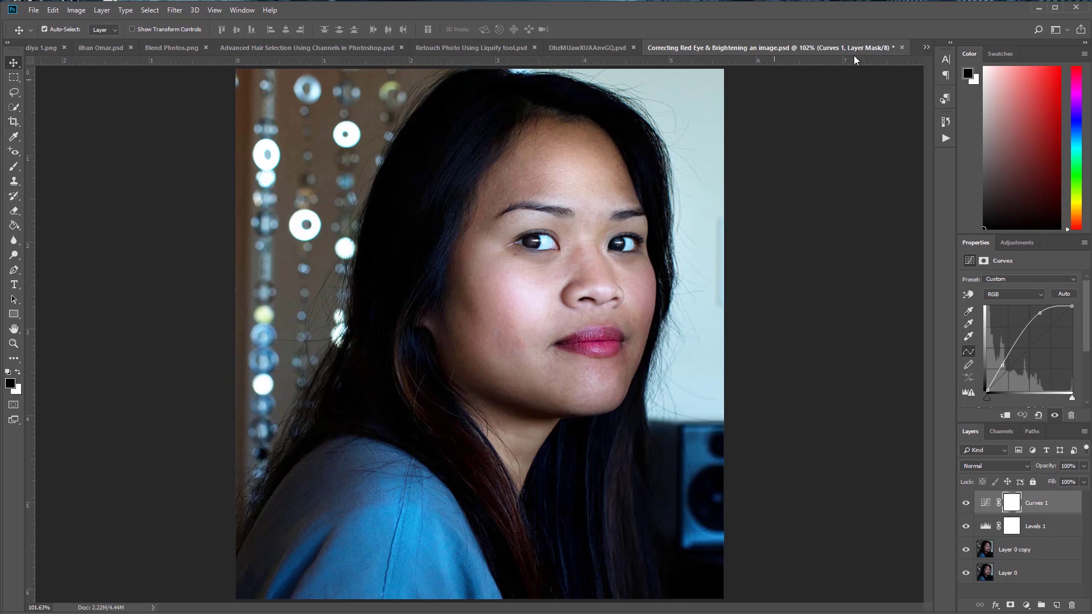
{"action": "left_click", "coordinate": [927, 47]}
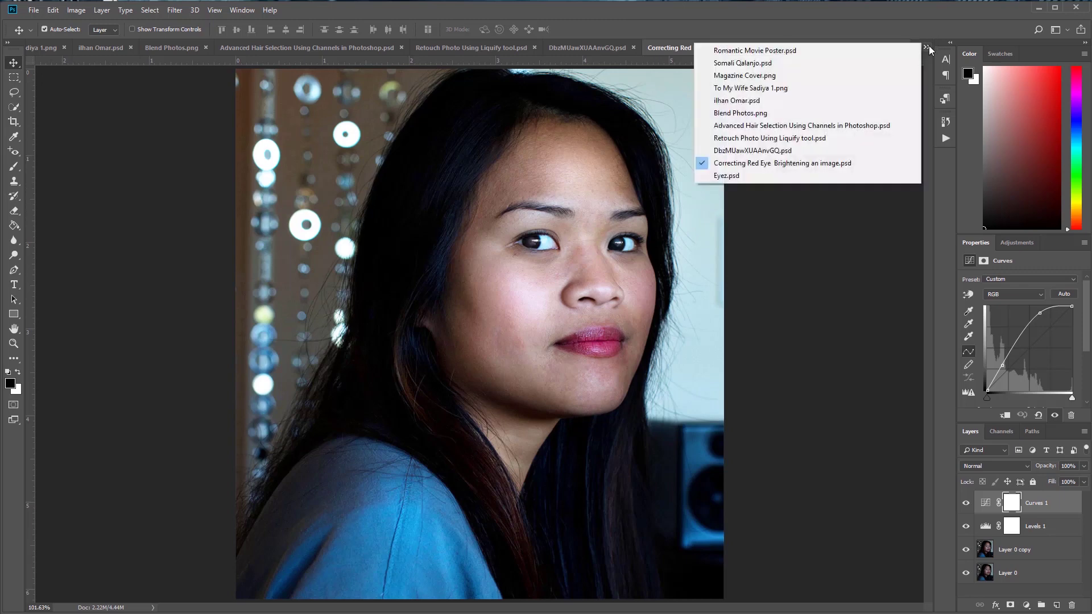
In Eyez.psd, shift the Hue/Saturation hue and compare the iris colour change on and off.
{"action": "left_click", "coordinate": [716, 182]}
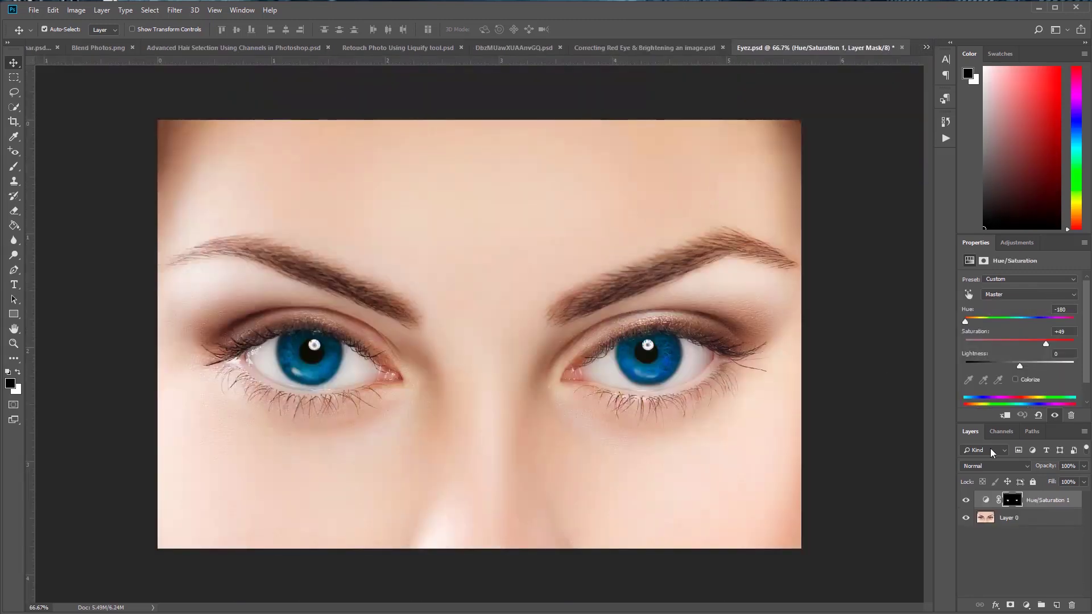
{"action": "left_click_drag", "start_coordinate": [965, 322], "coordinate": [1026, 321]}
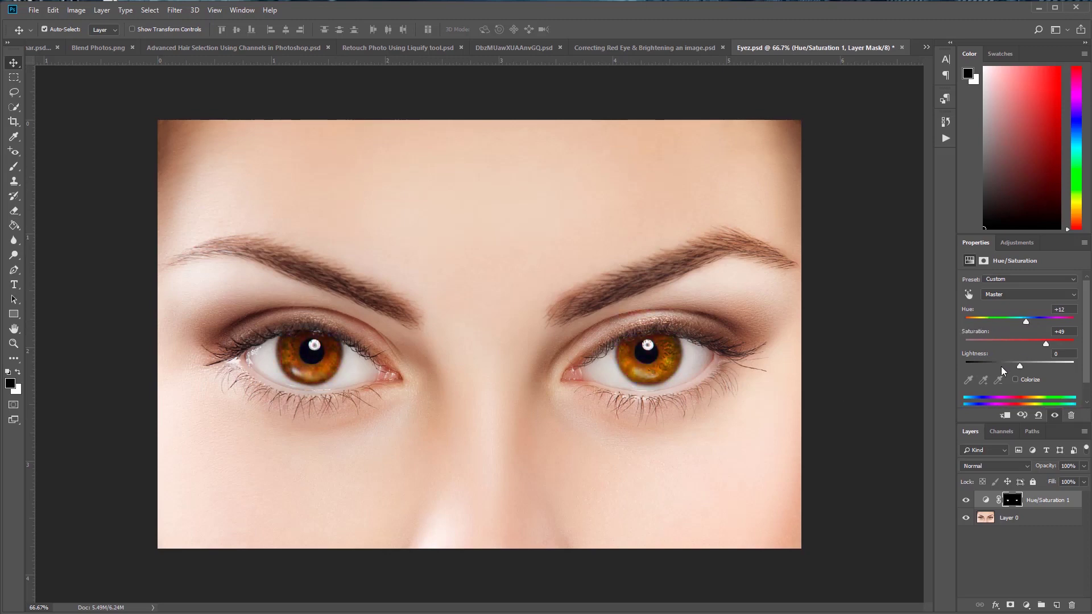
{"action": "left_click", "coordinate": [965, 500]}
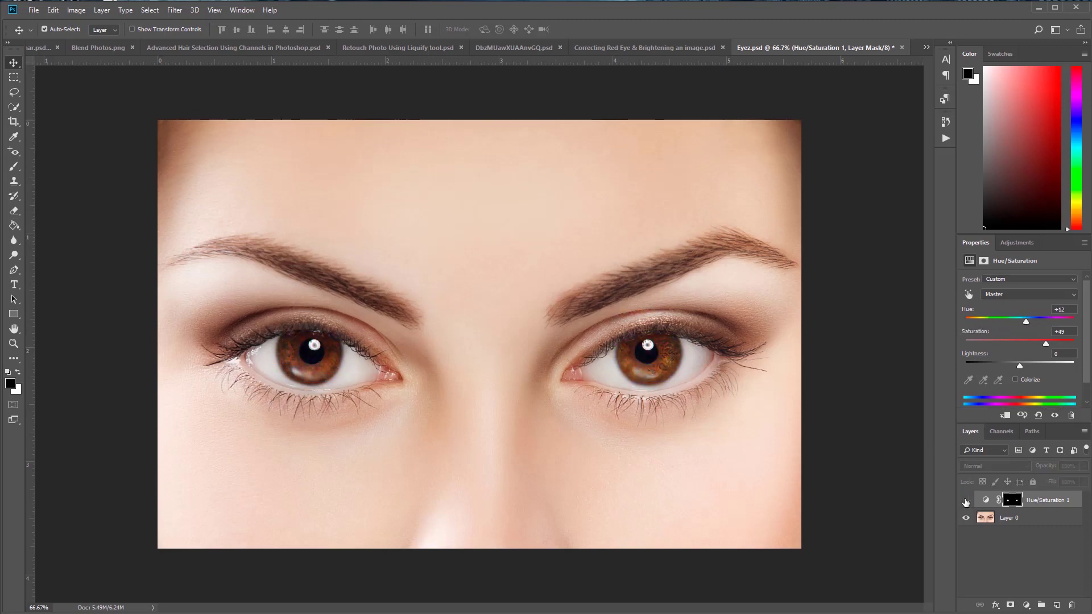
{"action": "left_click", "coordinate": [965, 499]}
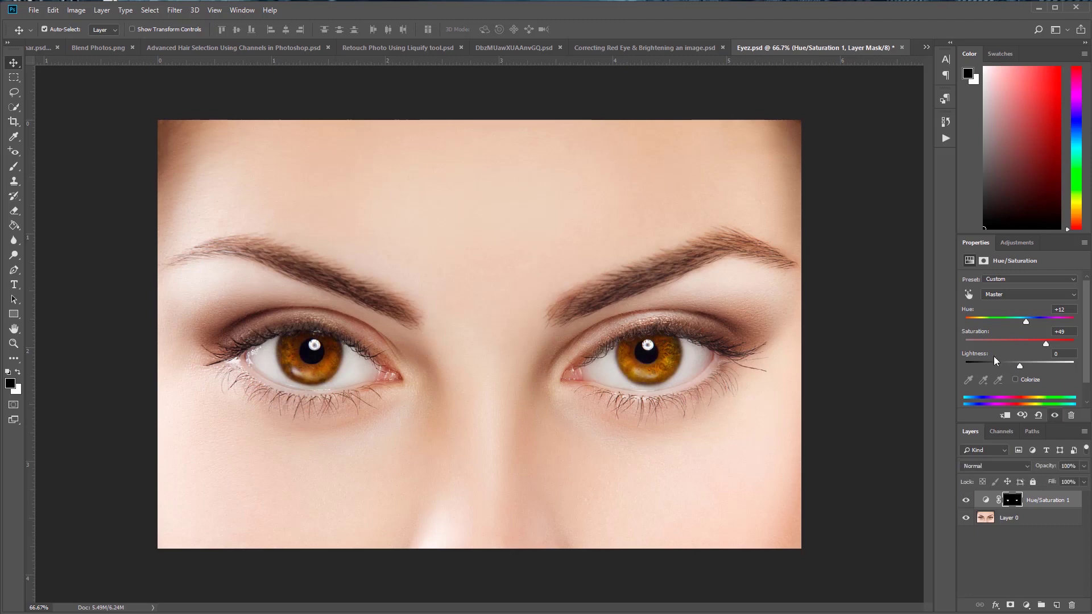
Push the hue to +170 for blue irises, compare it, then return to Romantic Movie Poster.psd.
{"action": "left_click_drag", "start_coordinate": [1026, 322], "coordinate": [1073, 325]}
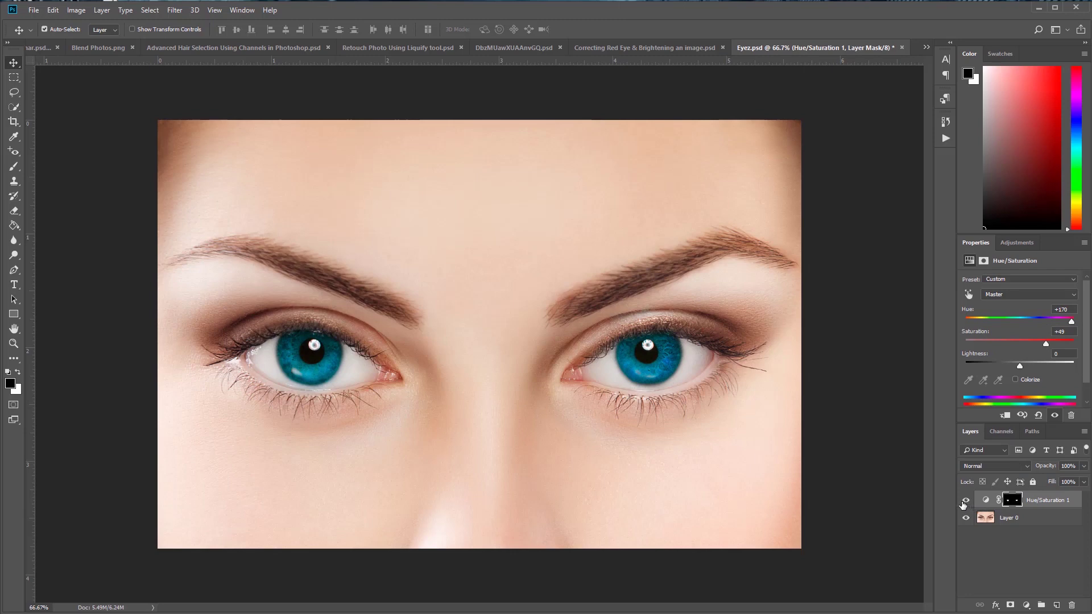
{"action": "left_click", "coordinate": [965, 501]}
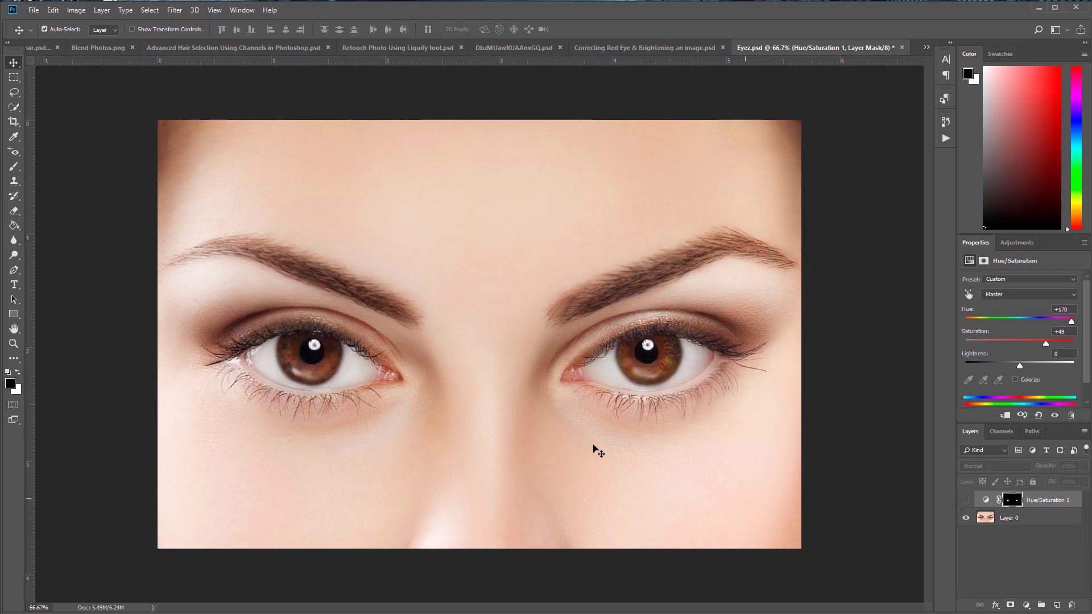
{"action": "left_click", "coordinate": [965, 500]}
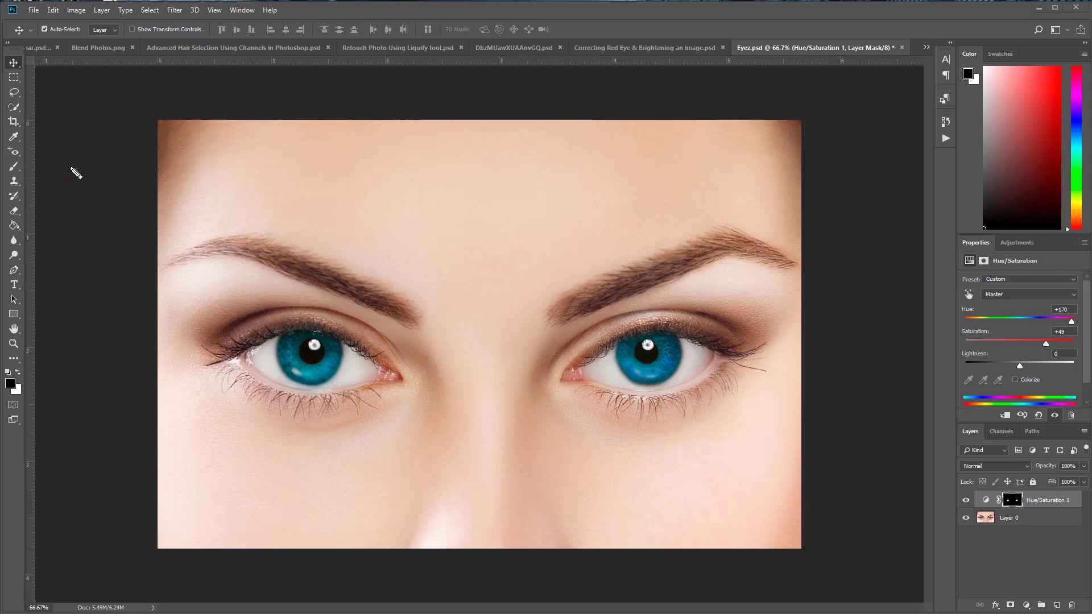
{"action": "left_click_drag", "start_coordinate": [19, 248], "coordinate": [19, 235]}
{"action": "left_click", "coordinate": [926, 47]}
{"action": "left_click", "coordinate": [802, 51]}
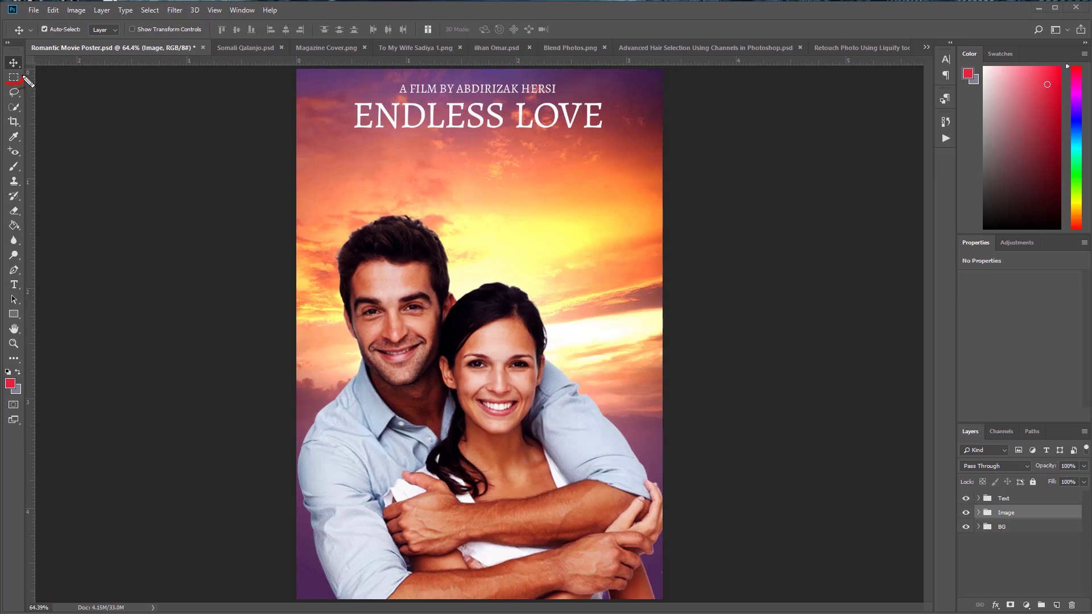
Draw a rectangular marquee on the poster sky, deselect it, and switch to the To My Wife card.
{"action": "left_click_drag", "start_coordinate": [24, 77], "coordinate": [17, 85]}
{"action": "key", "text": "m"}
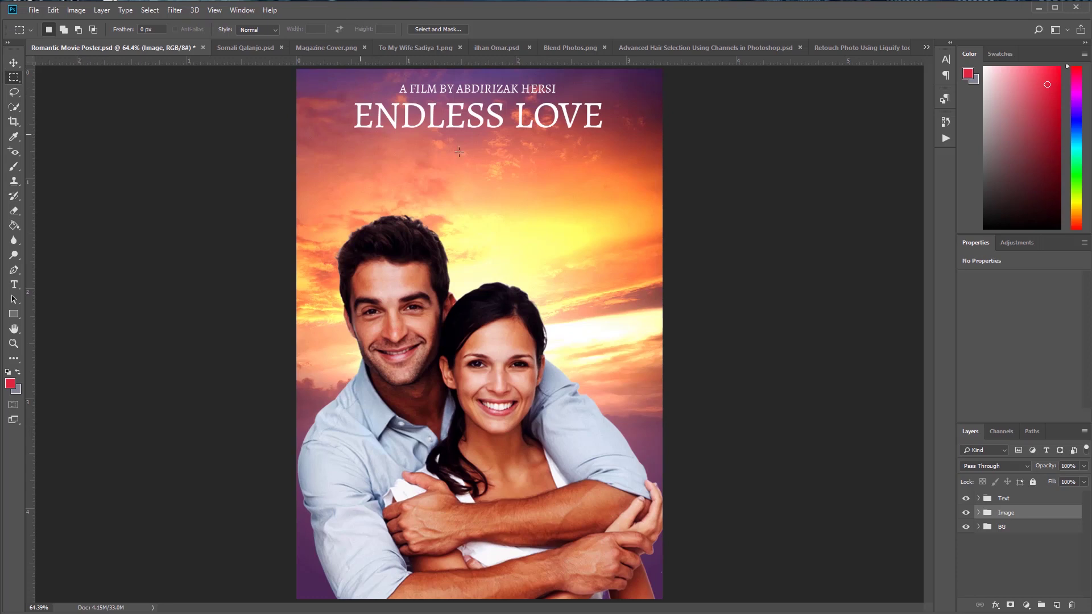
{"action": "left_click_drag", "start_coordinate": [349, 131], "coordinate": [474, 207]}
{"action": "left_click", "coordinate": [76, 10]}
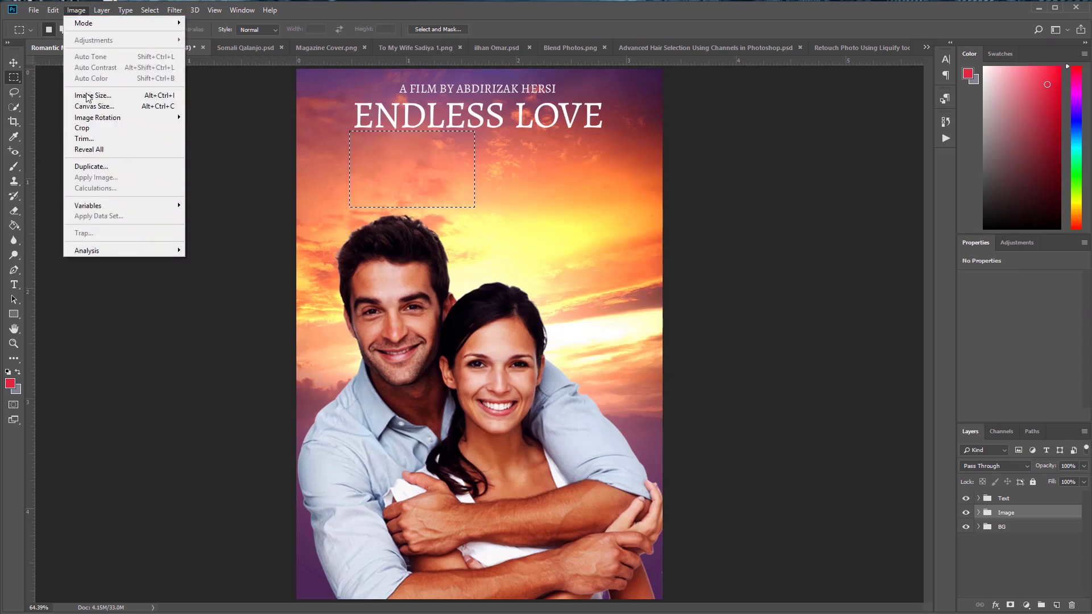
{"action": "left_click", "coordinate": [123, 11]}
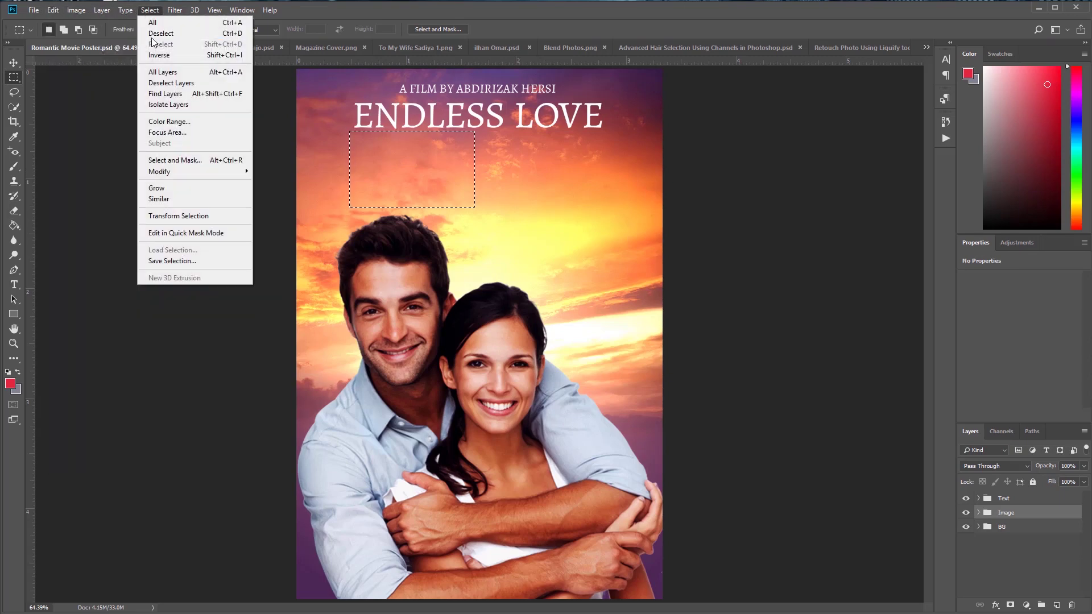
{"action": "left_click", "coordinate": [160, 33]}
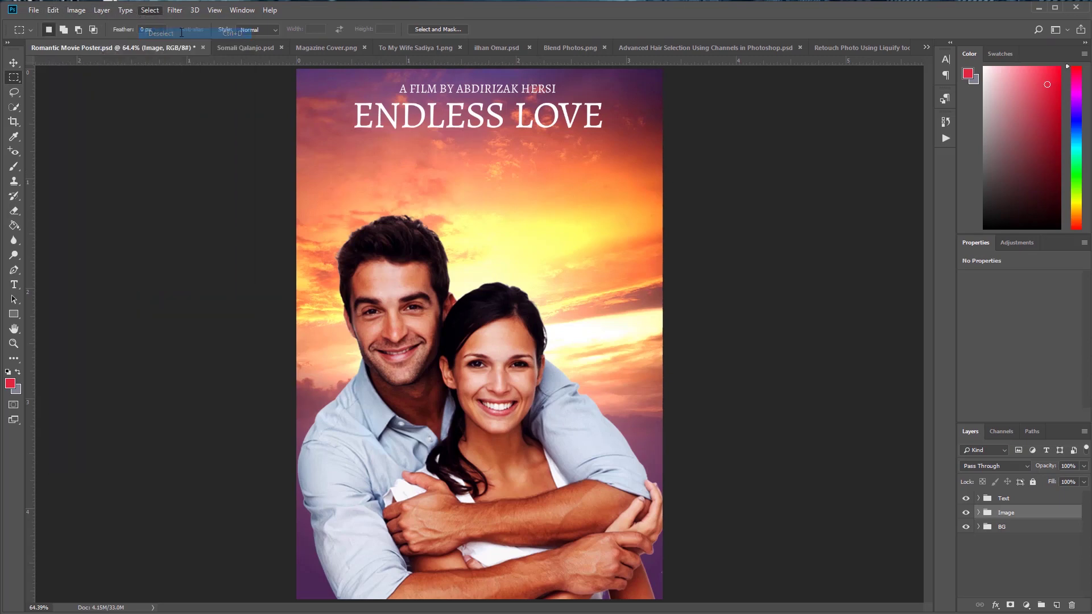
{"action": "left_click", "coordinate": [408, 51]}
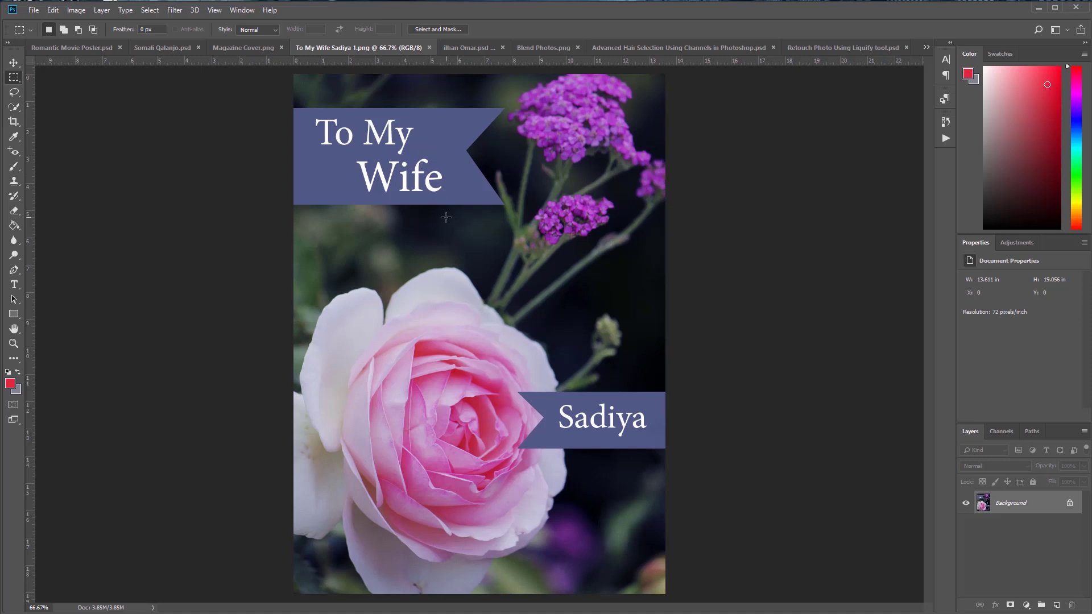
Switch to the SOMALI Magazine Cover.png document.
{"action": "left_click", "coordinate": [243, 48]}
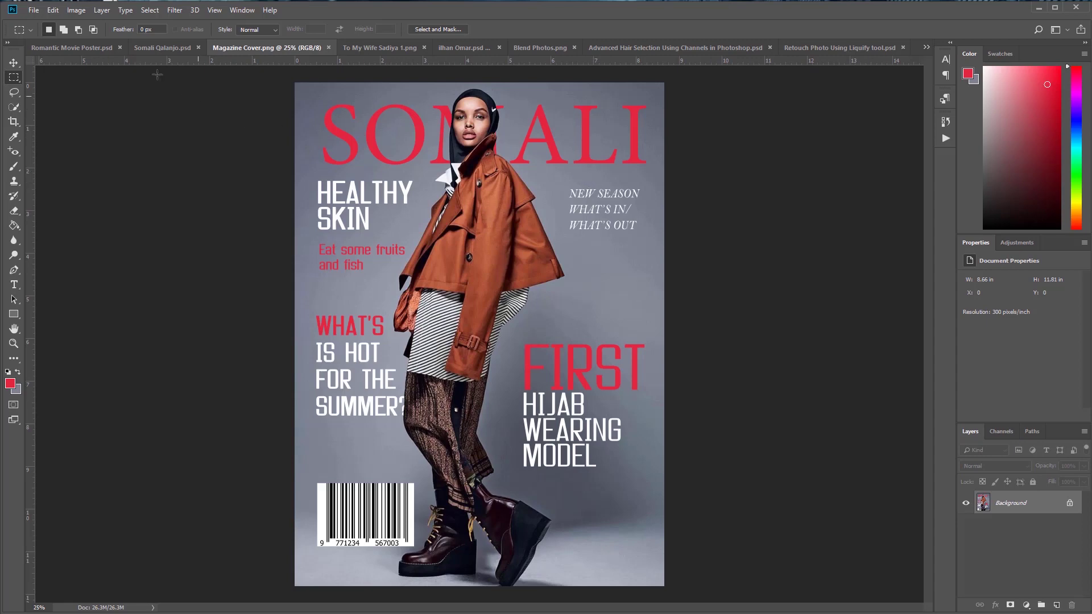
On Somali Qalanjo.psd, move the HAMILO title slightly up, then return to the magazine cover.
{"action": "left_click", "coordinate": [147, 50]}
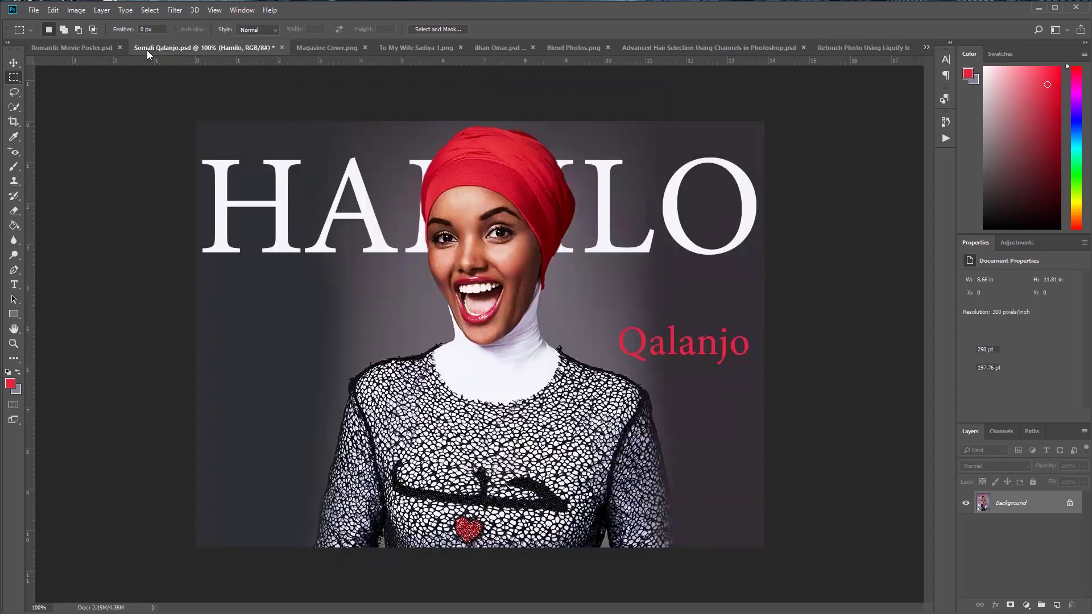
{"action": "left_click", "coordinate": [13, 63]}
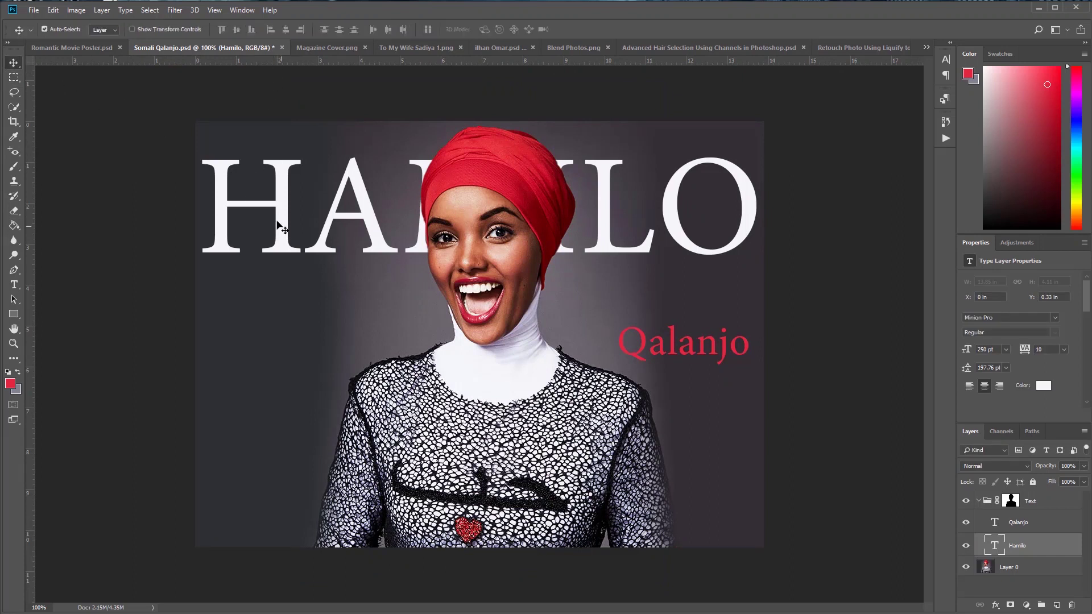
{"action": "left_click_drag", "start_coordinate": [284, 212], "coordinate": [285, 193]}
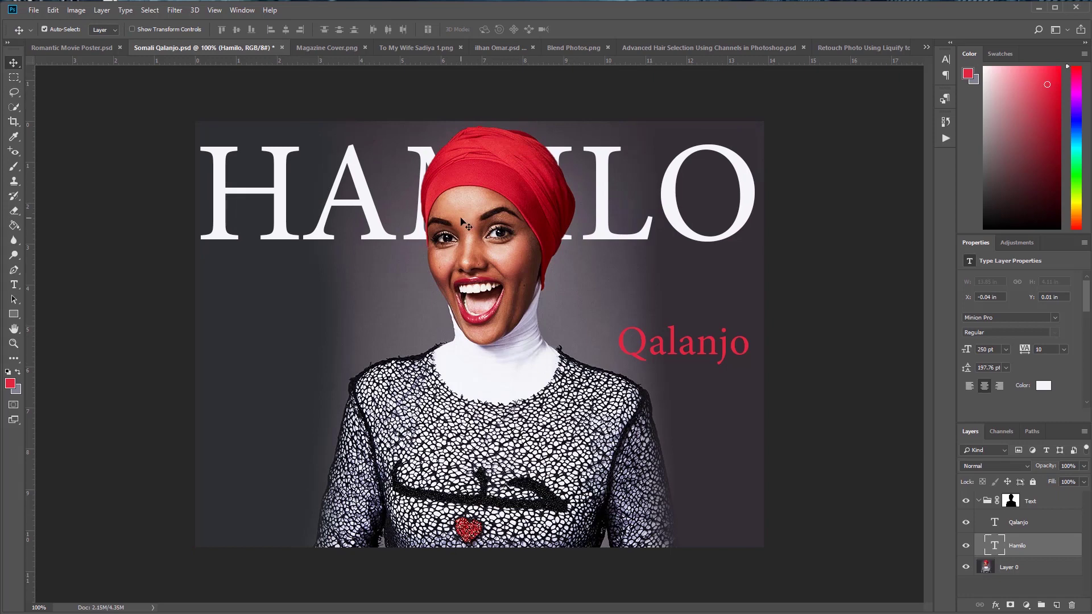
{"action": "left_click", "coordinate": [321, 47]}
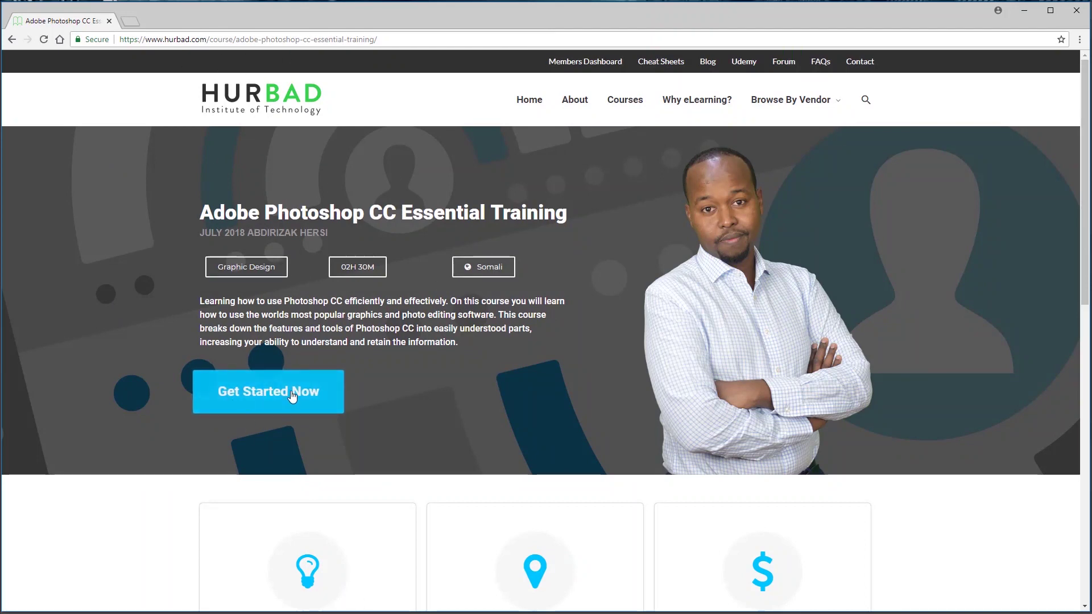
Start the Photoshop course enrollment and autofill the email, password and their confirmation fields.
{"action": "left_click", "coordinate": [275, 399]}
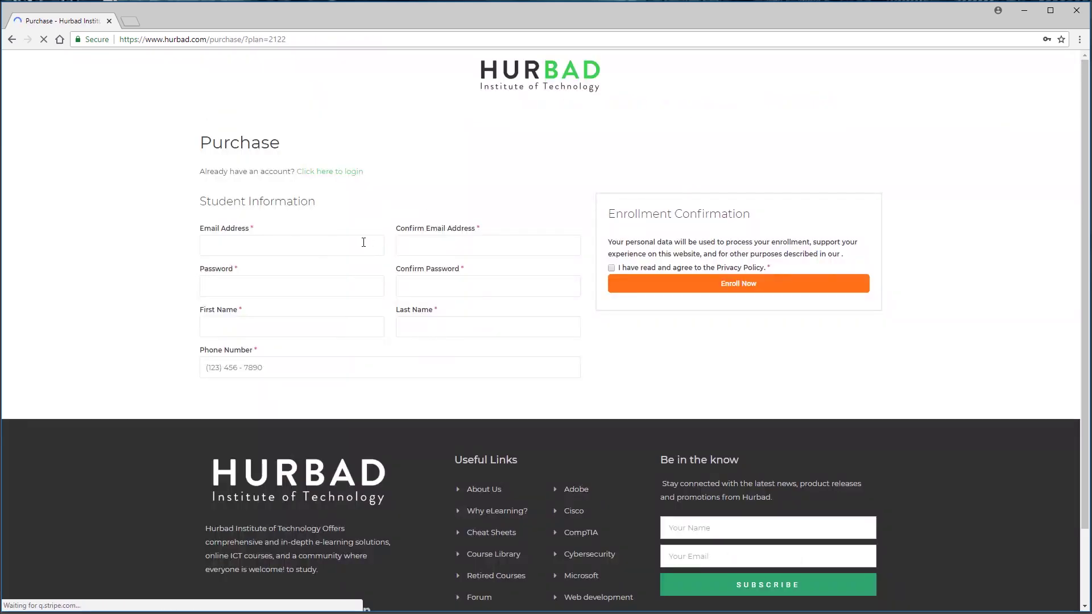
{"action": "left_click", "coordinate": [278, 246]}
{"action": "left_click", "coordinate": [415, 246]}
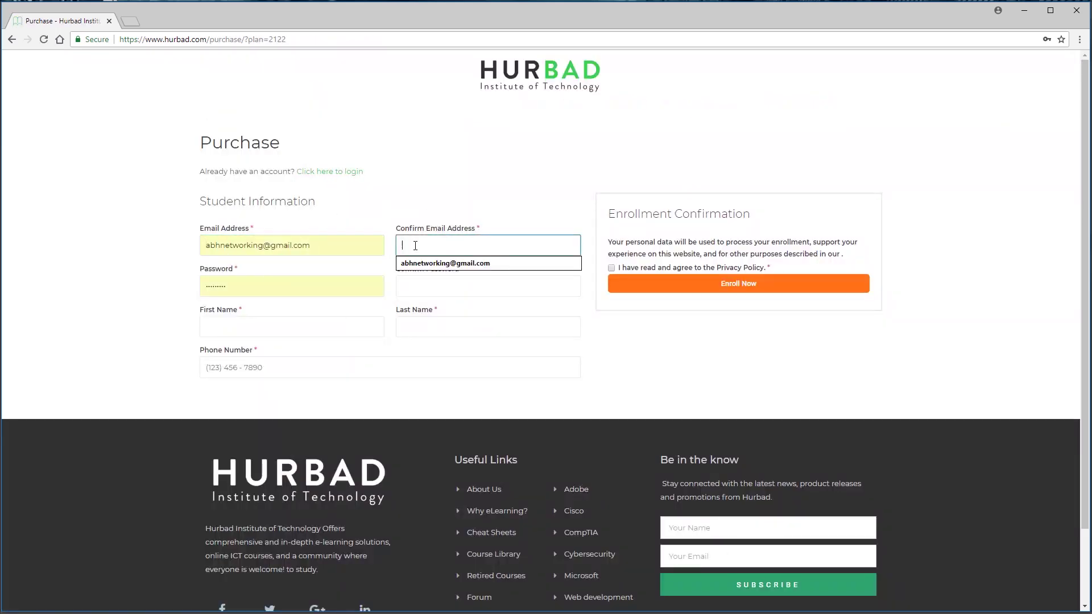
{"action": "left_click", "coordinate": [432, 262]}
{"action": "left_click", "coordinate": [431, 285]}
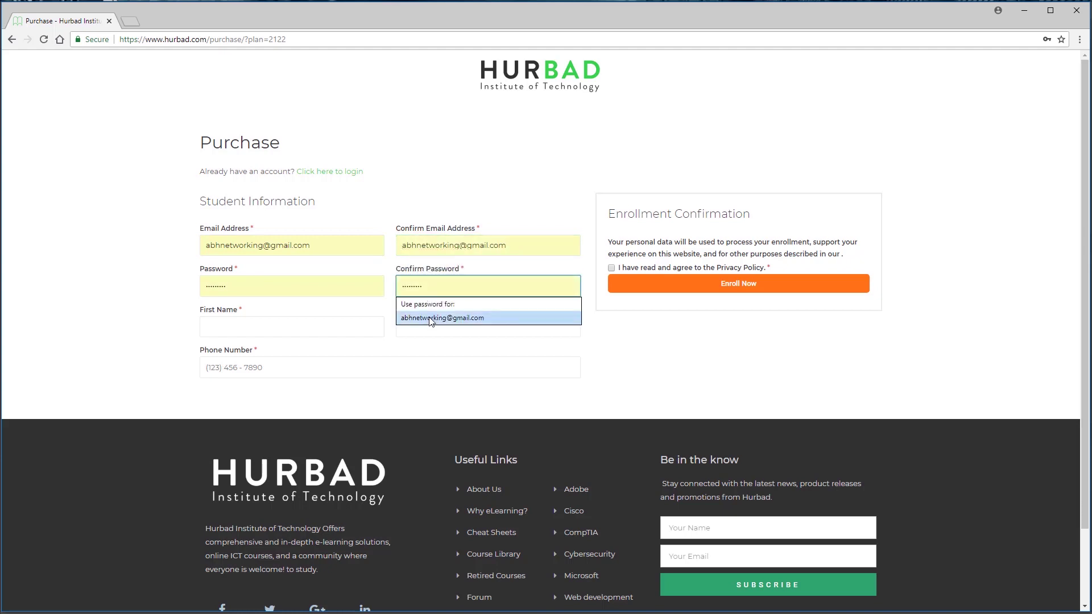
{"action": "left_click", "coordinate": [430, 318]}
Enter the student's first name, last name and phone number, accept the privacy policy, and submit.
{"action": "left_click", "coordinate": [286, 328]}
{"action": "type", "text": "Abdi"}
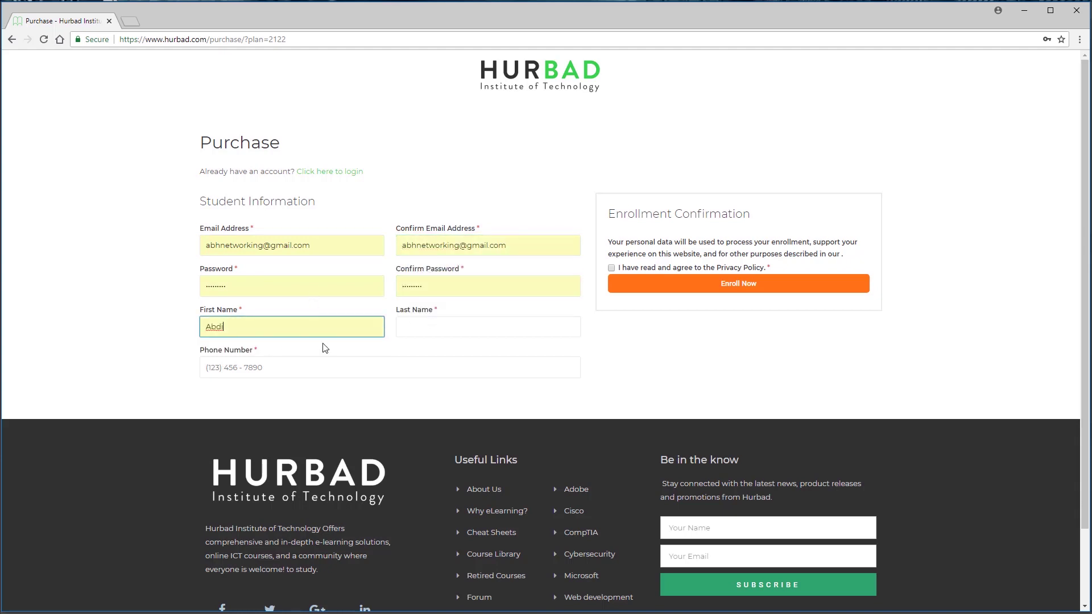
{"action": "left_click", "coordinate": [422, 325]}
{"action": "left_click", "coordinate": [421, 346]}
{"action": "left_click", "coordinate": [330, 367]}
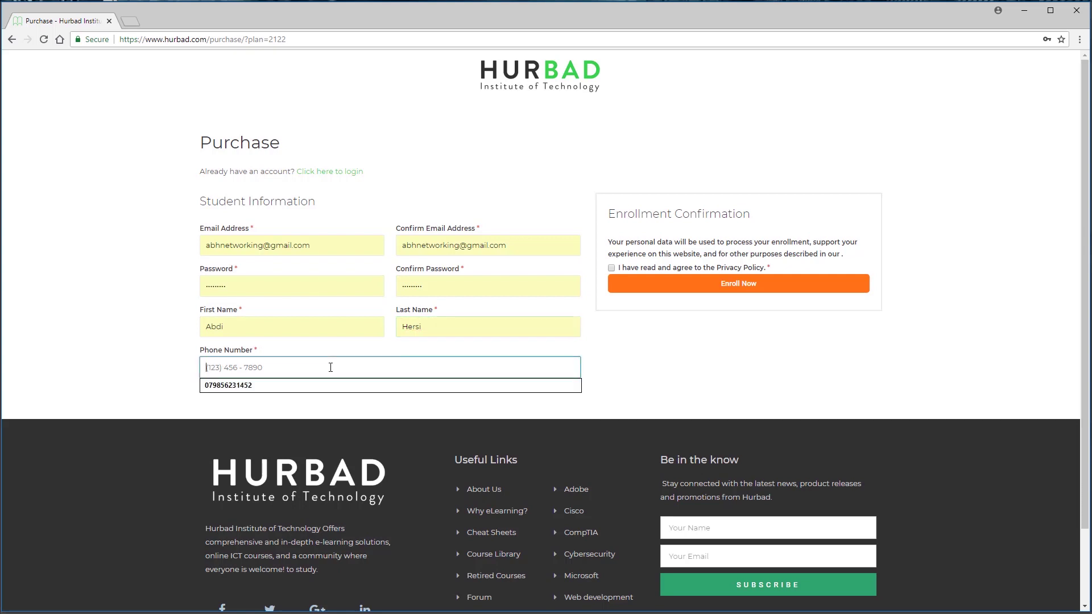
{"action": "left_click", "coordinate": [302, 386]}
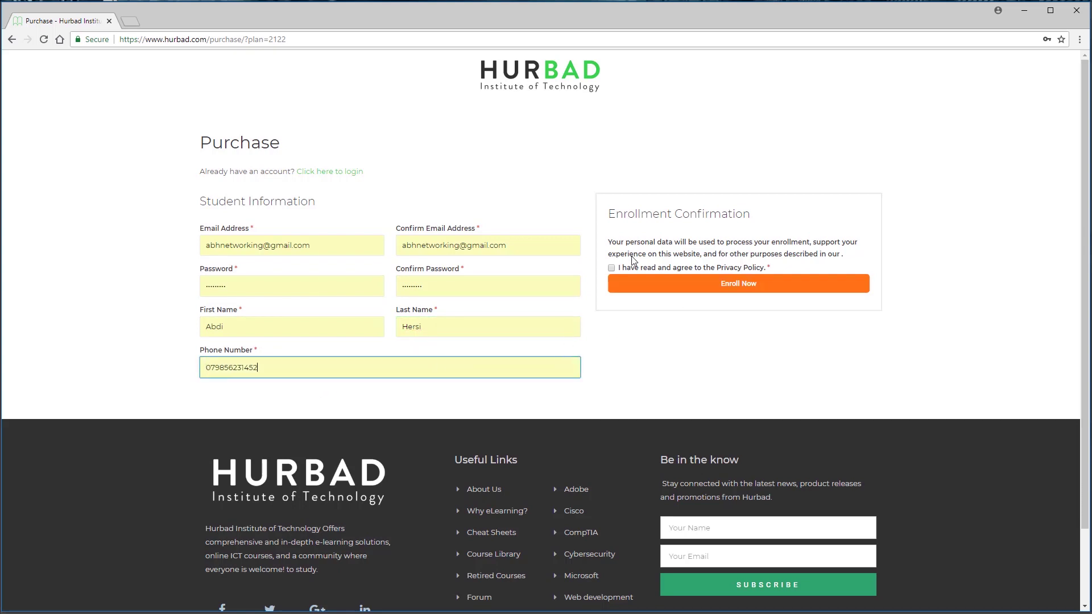
{"action": "left_click", "coordinate": [611, 268]}
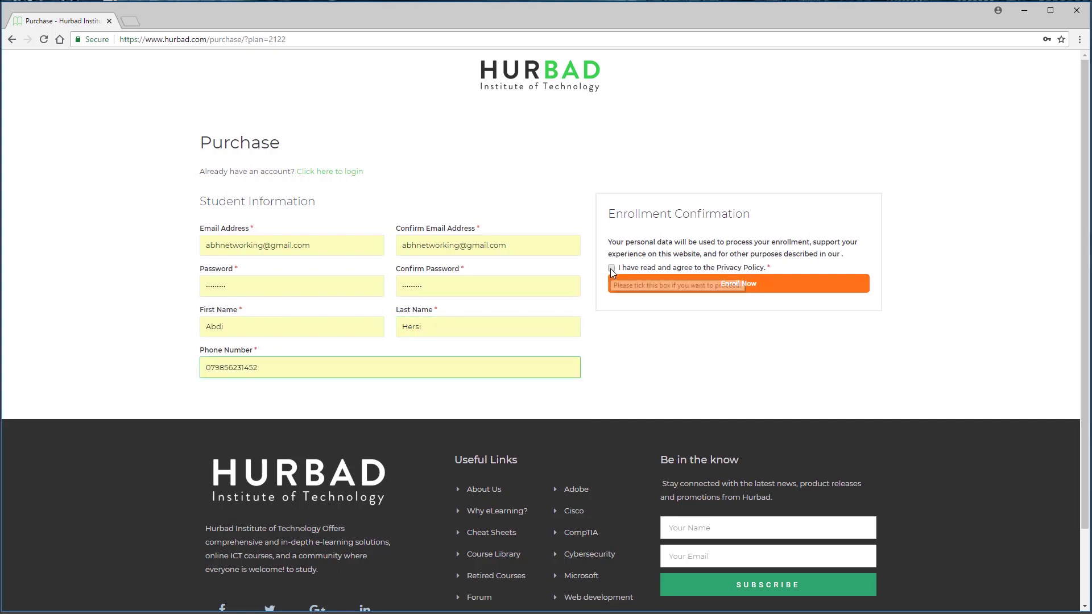
{"action": "left_click", "coordinate": [737, 284]}
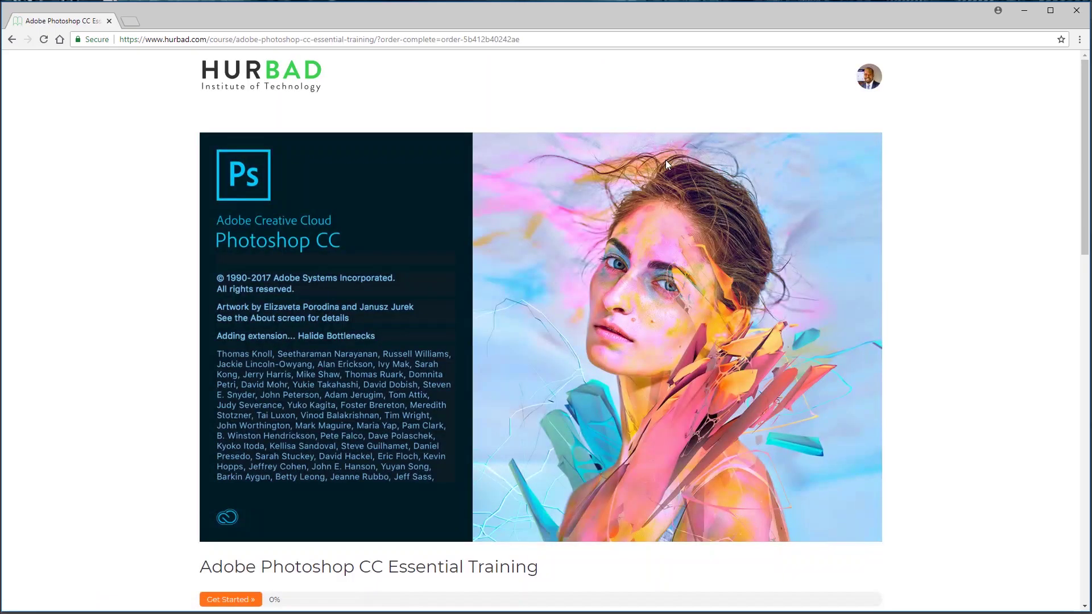
{"action": "mouse_move", "coordinate": [964, 94]}
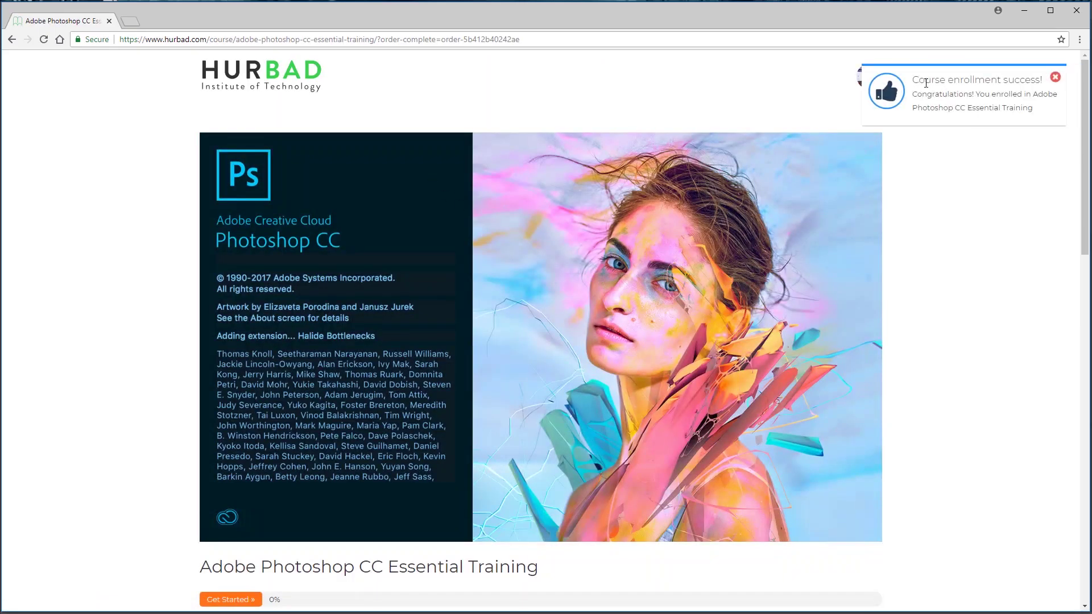
Scroll past the enrollment success message and open Lesson 1, Adobe Photoshop CC Installation, from the 19-lesson list.
{"action": "left_click_drag", "start_coordinate": [917, 79], "coordinate": [1023, 114]}
{"action": "left_click", "coordinate": [991, 116]}
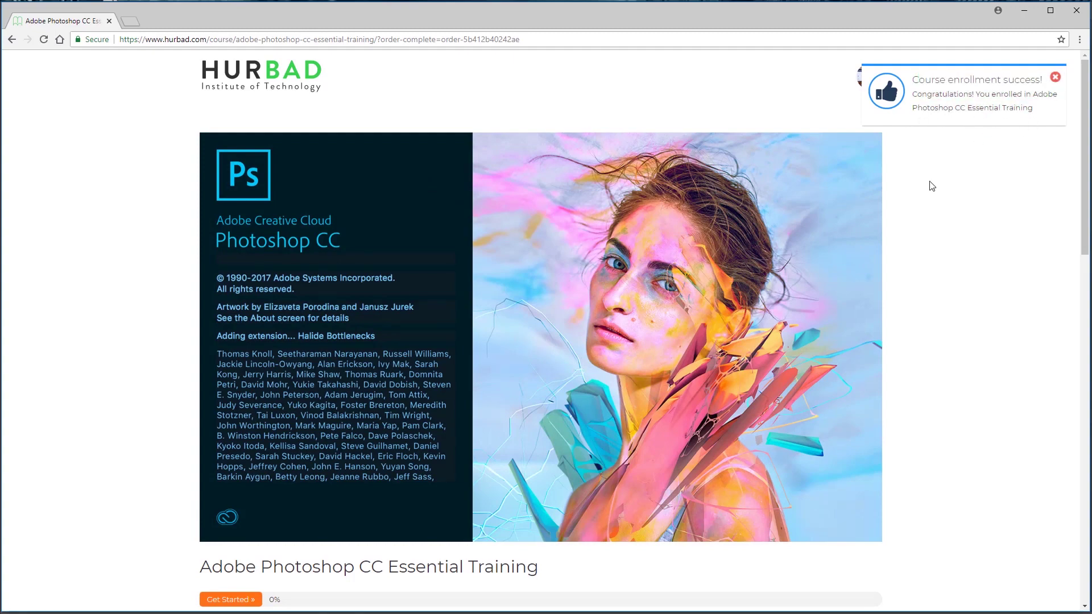
{"action": "scroll", "coordinate": [857, 218], "scroll_direction": "down", "scroll_amount": 5}
{"action": "scroll", "coordinate": [858, 220], "scroll_direction": "down", "scroll_amount": 1}
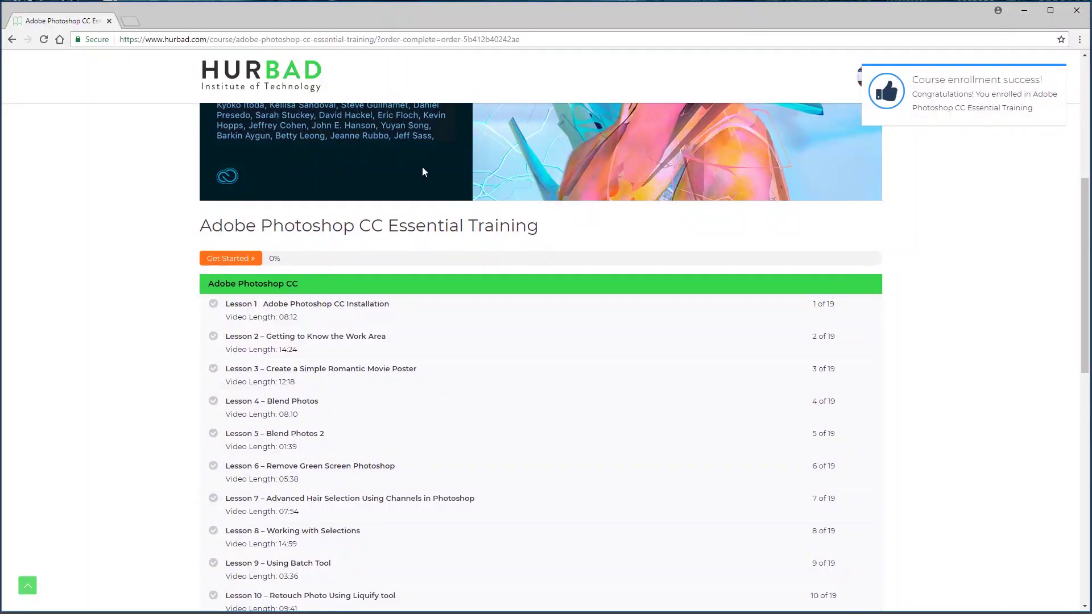
{"action": "left_click", "coordinate": [316, 309]}
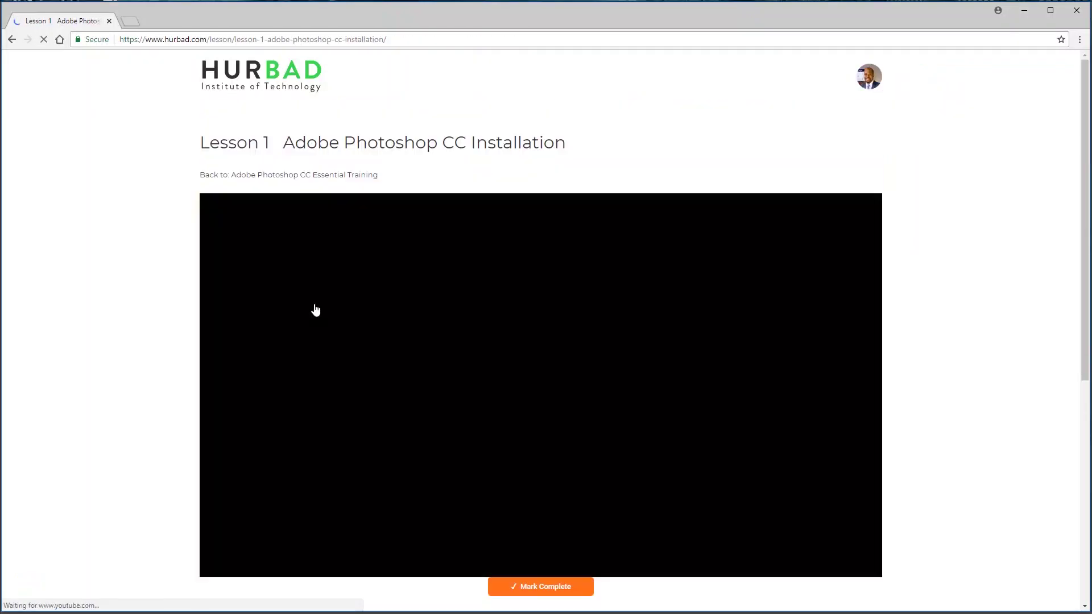
{"action": "scroll", "coordinate": [312, 280], "scroll_direction": "down", "scroll_amount": 1}
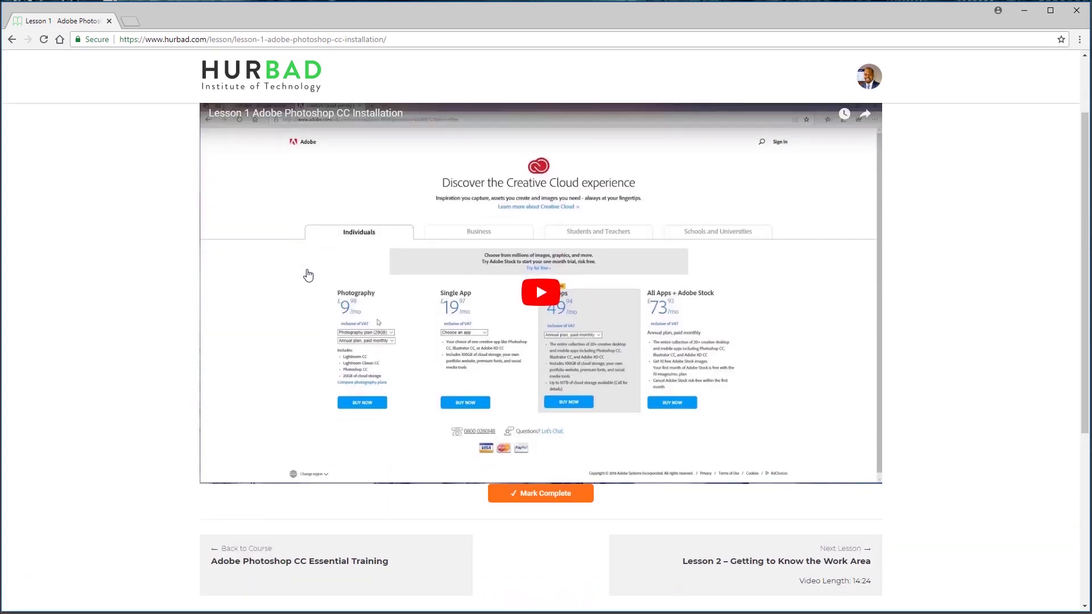
{"action": "scroll", "coordinate": [307, 276], "scroll_direction": "up", "scroll_amount": 2}
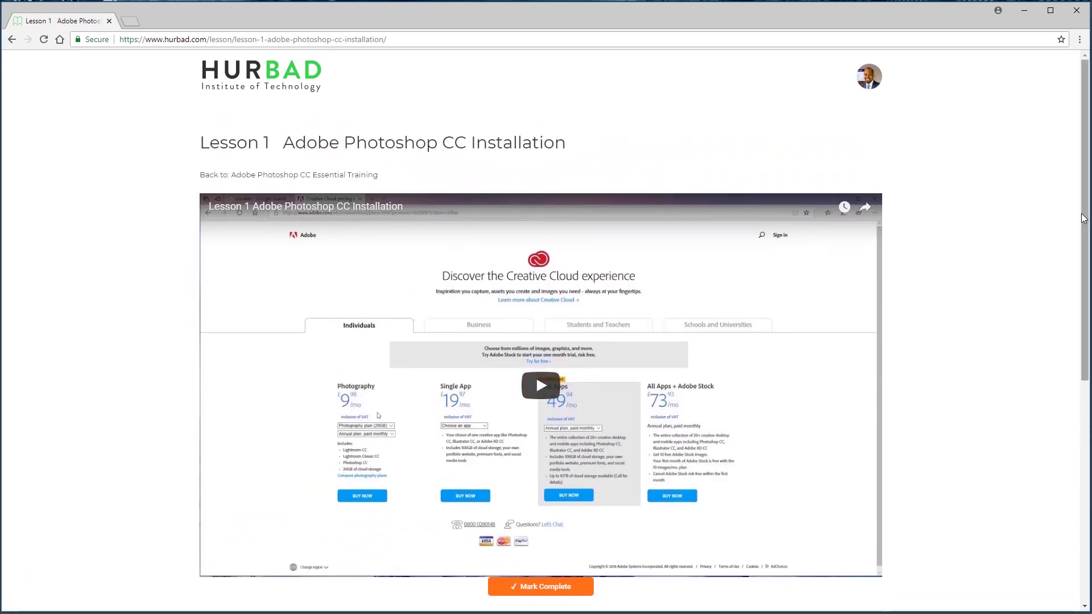
{"action": "left_click_drag", "start_coordinate": [1083, 216], "coordinate": [1086, 262]}
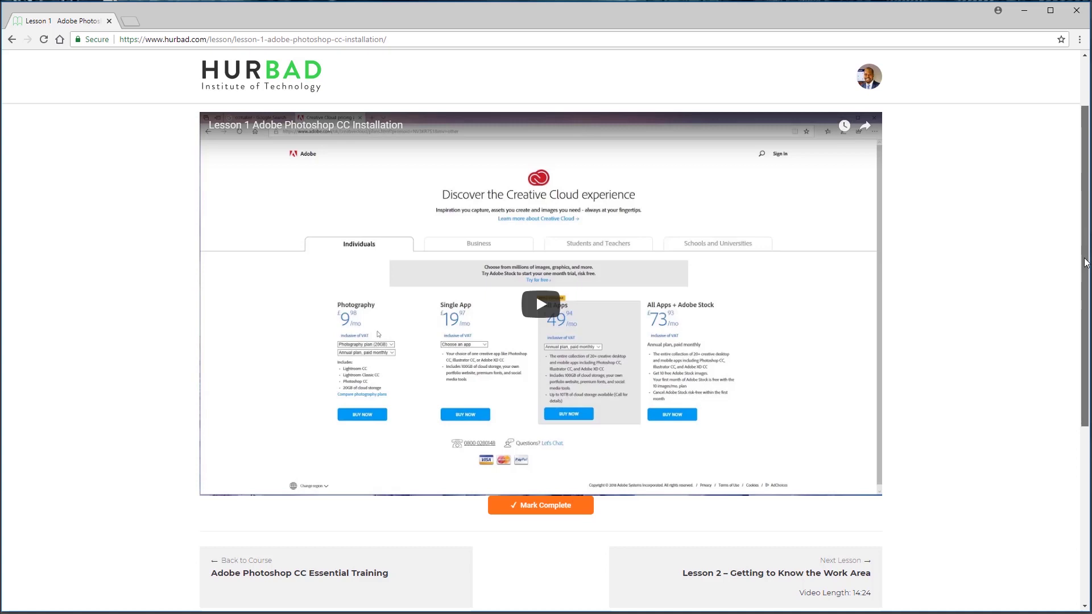
{"action": "left_click_drag", "start_coordinate": [1086, 262], "coordinate": [1086, 259]}
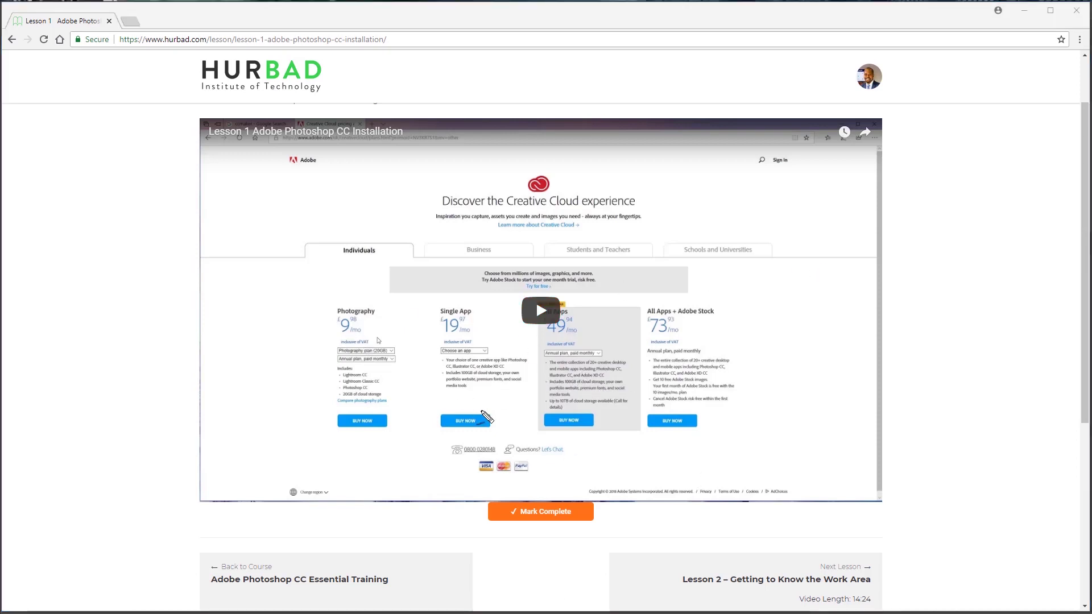
{"action": "left_click_drag", "start_coordinate": [352, 297], "coordinate": [350, 298]}
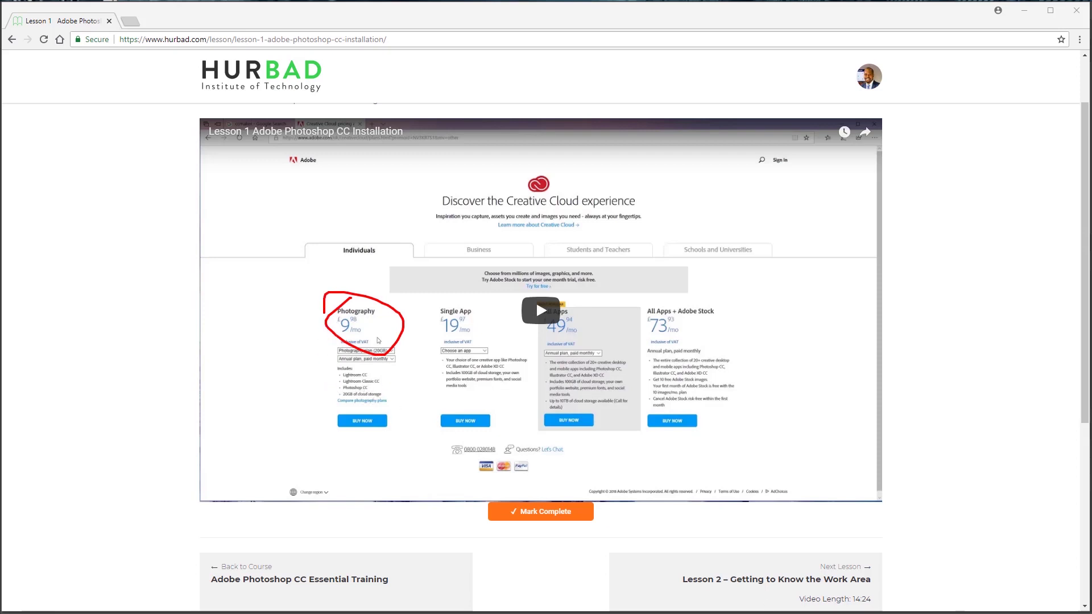
{"action": "key", "text": "Escape"}
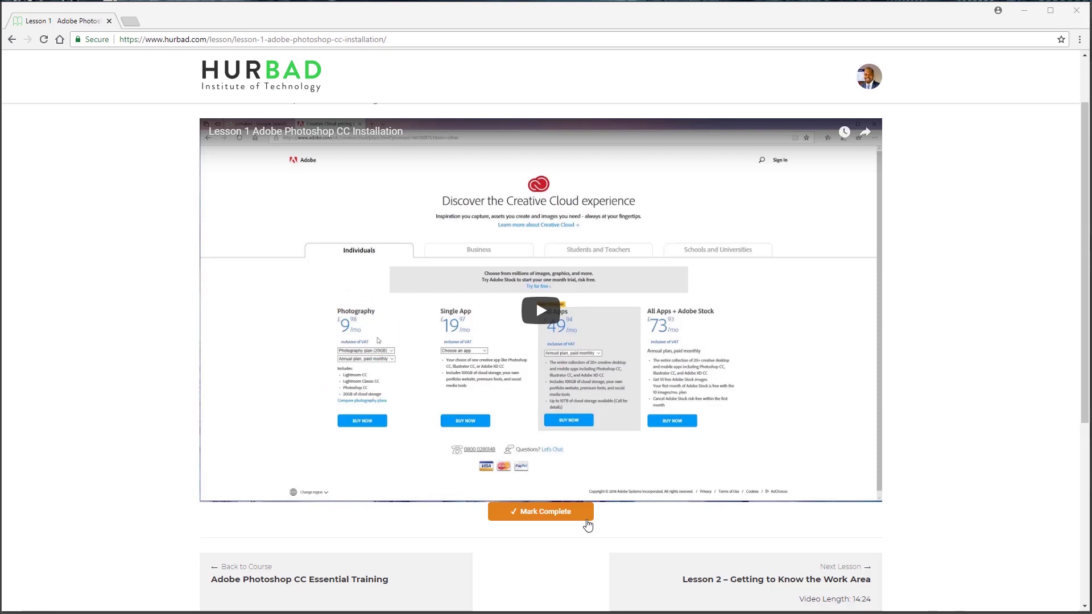